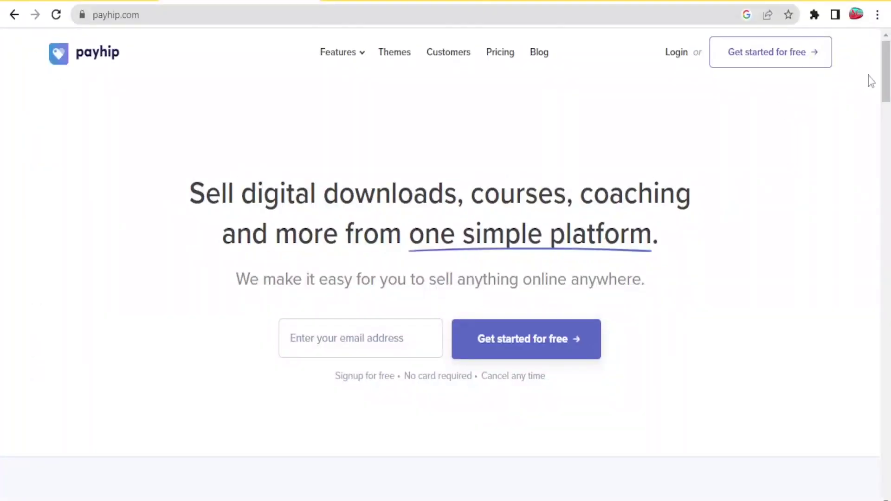
left_click_drag(886, 88, 887, 60)
left_click(208, 17)
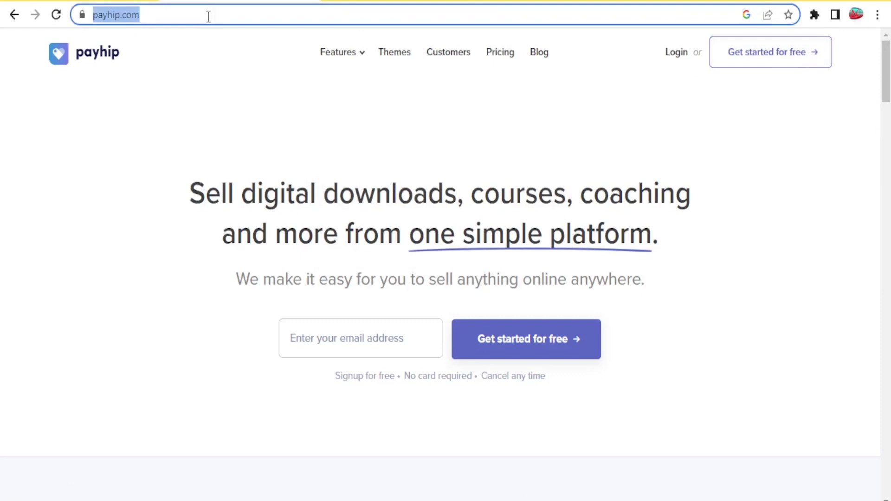
double_click(209, 17)
triple_click(208, 16)
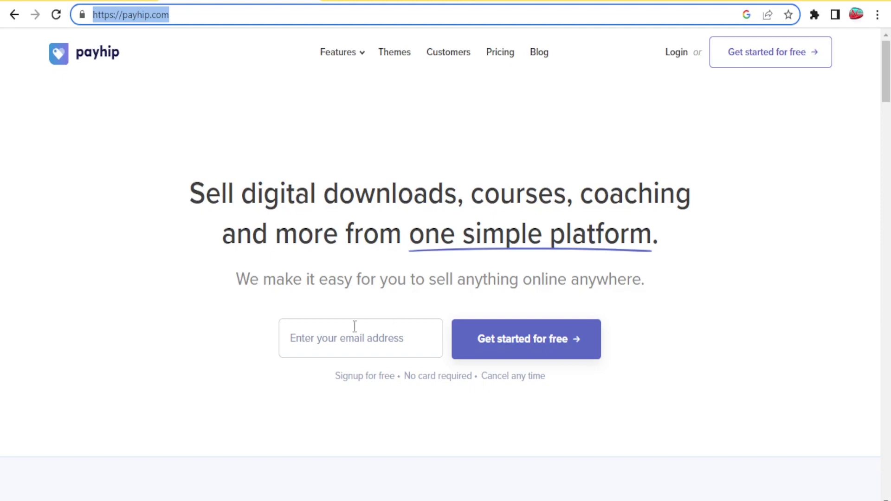
Step: Sign up for a free Payhip account with the saved e-mail address and enter the account password
left_click(360, 342)
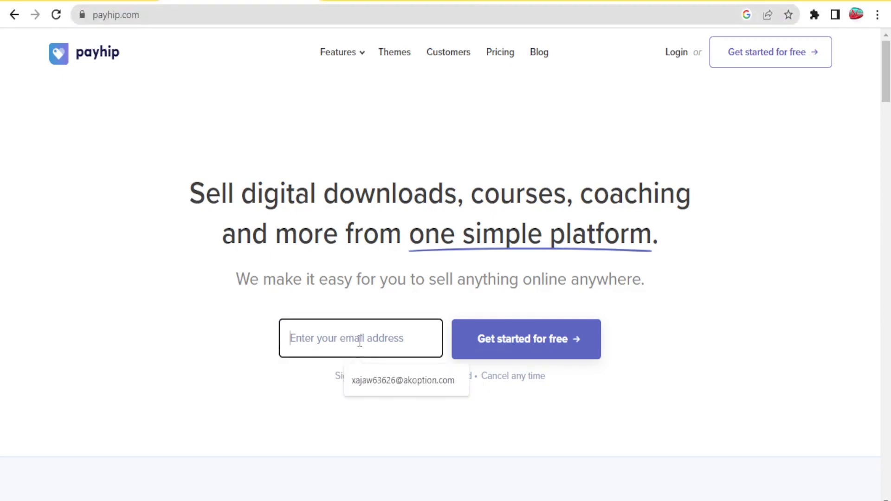
key("Down")
key("Return")
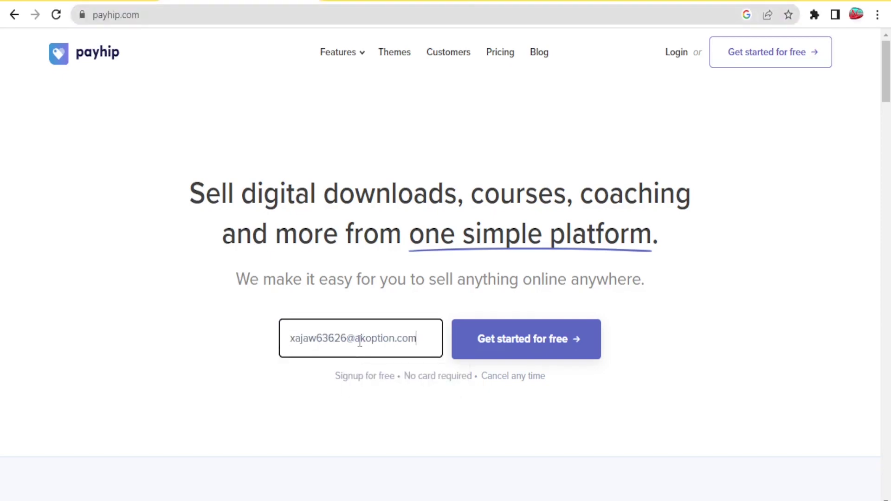
left_click(511, 344)
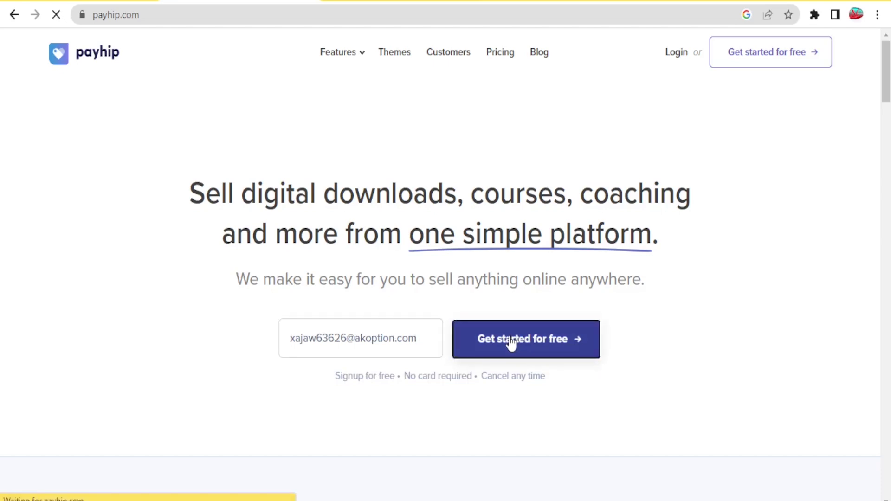
left_click(433, 344)
type("••••••••••")
left_click(332, 393)
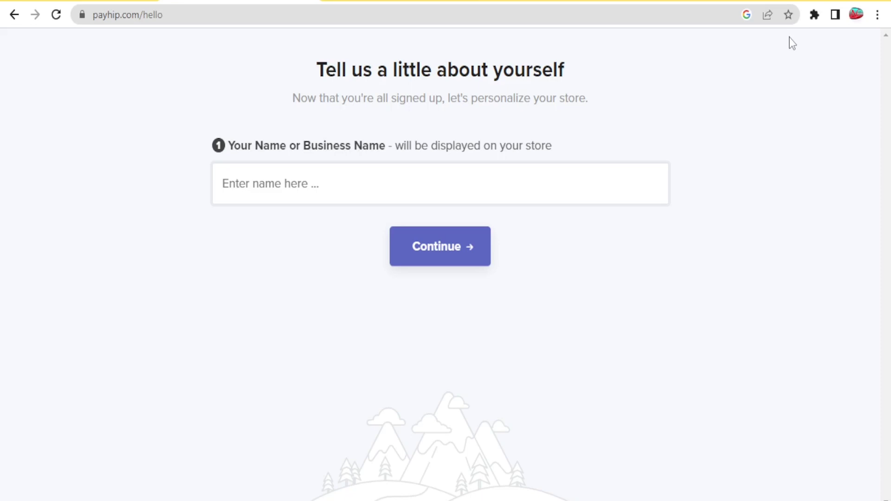
Step: Name the business Lanet Beauty Shop, accept LanetBeautyShop as the store username and finish the store setup questions
left_click(381, 185)
left_click(338, 187)
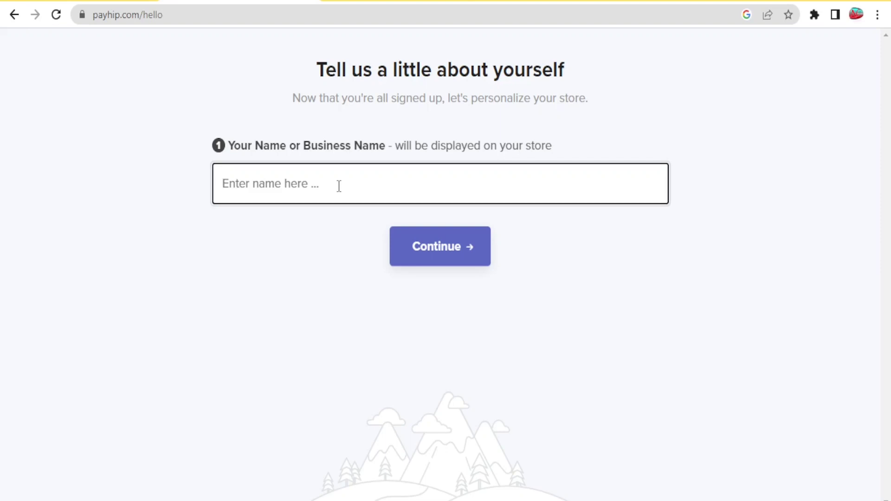
type("Lanet Beauty Shop")
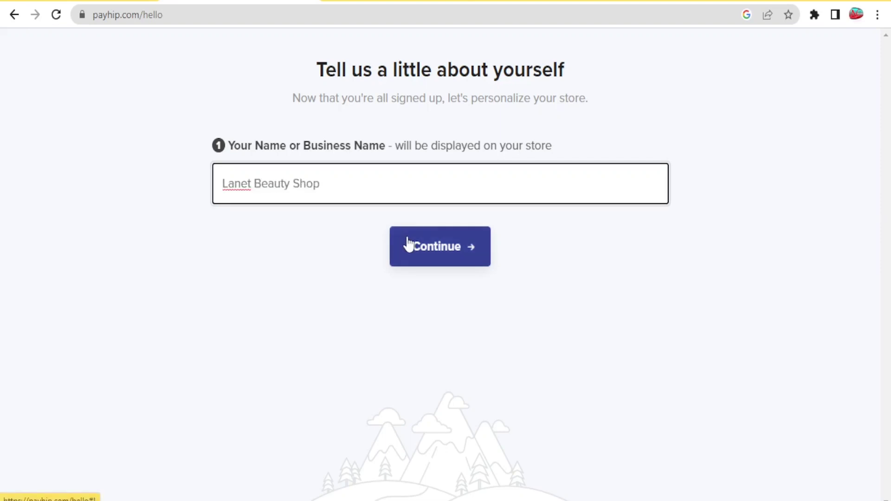
left_click(409, 244)
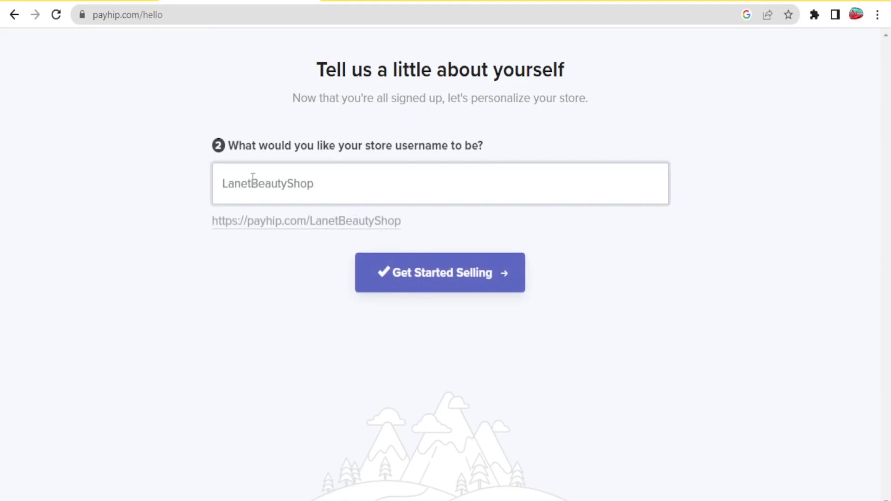
left_click(252, 179)
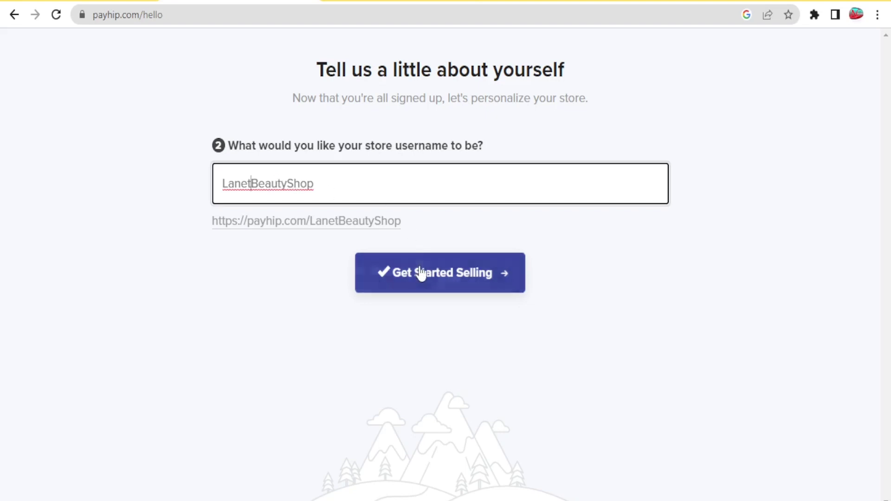
left_click(412, 280)
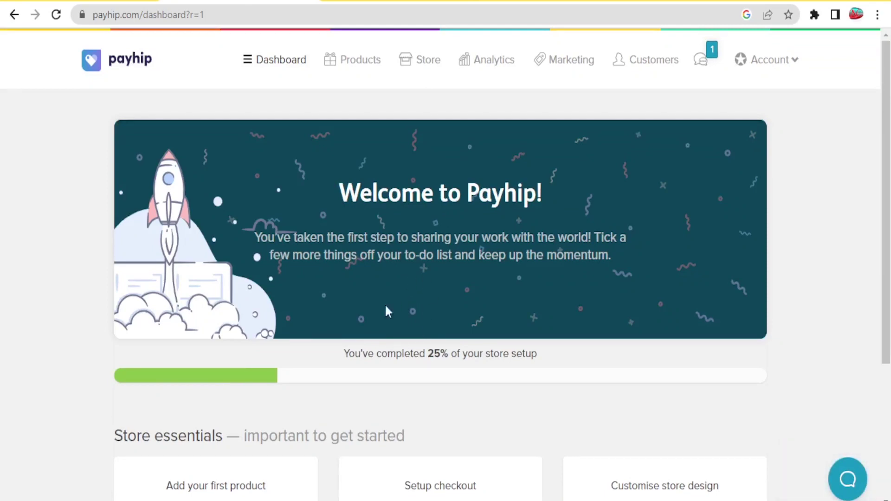
Step: Launch the store builder and start adding the store's first product
left_click_drag(886, 164, 886, 136)
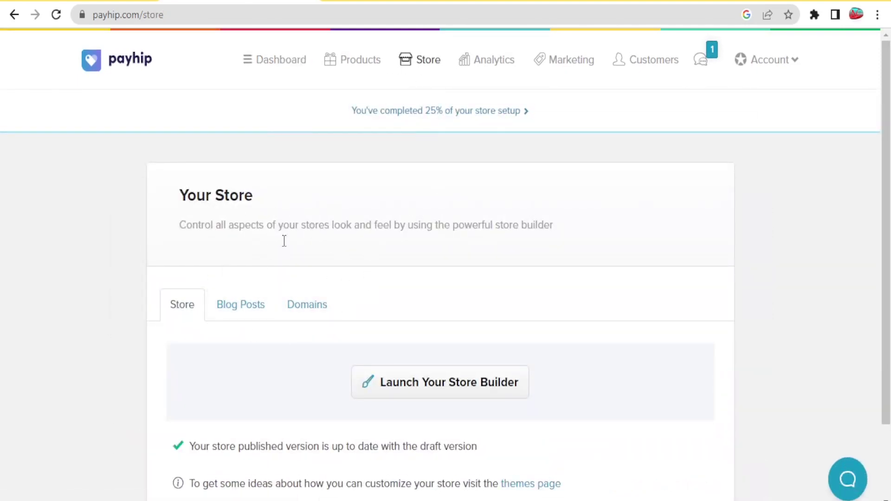
left_click(443, 389)
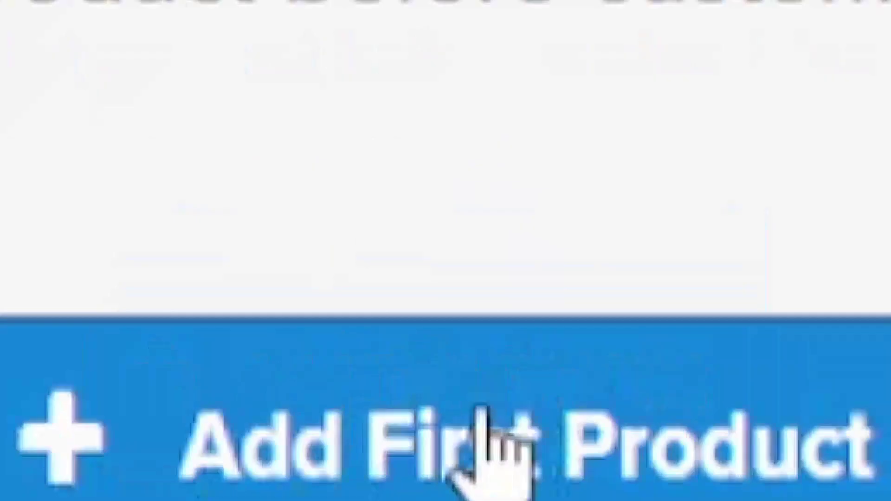
left_click(455, 279)
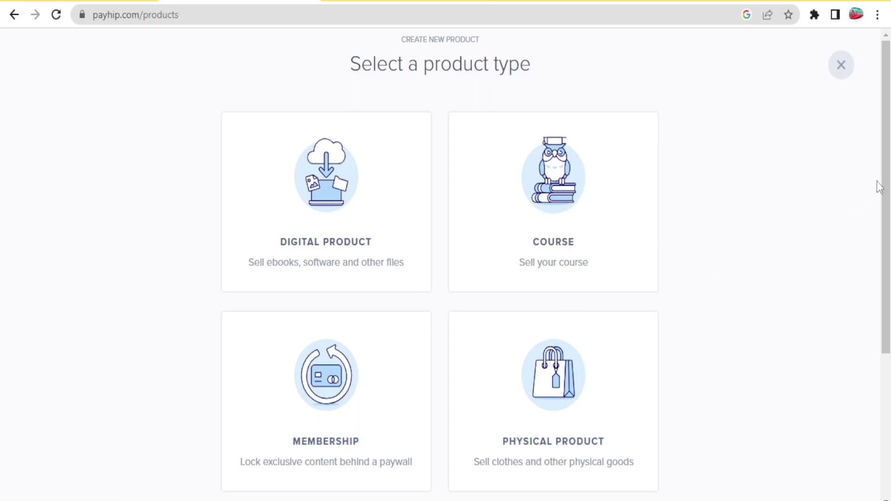
Step: Review the available product types and choose Digital Product for the new product
left_click_drag(882, 189, 874, 374)
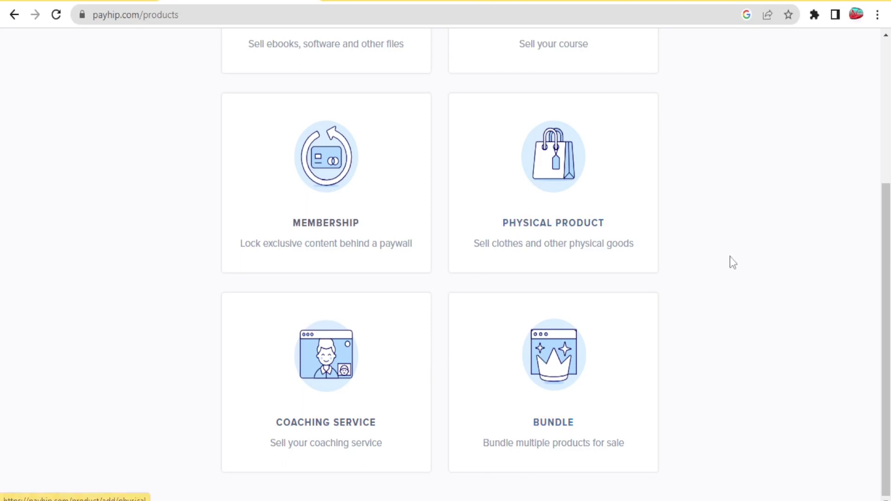
left_click_drag(887, 267, 886, 135)
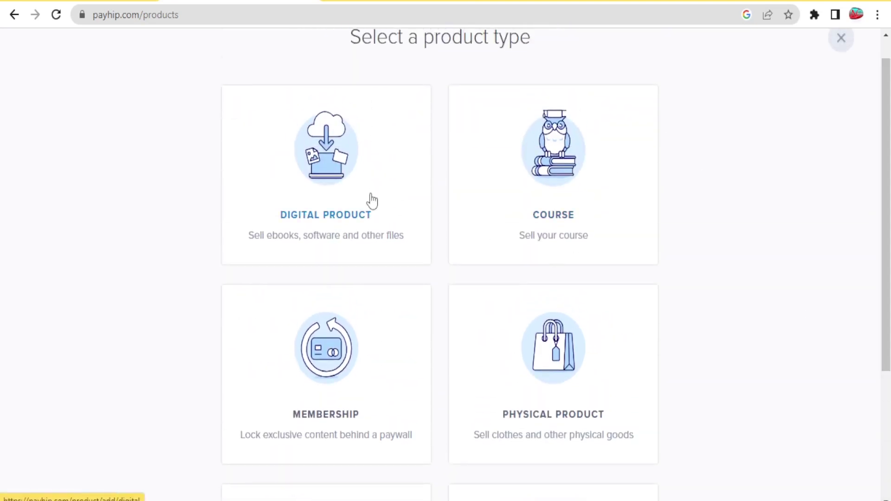
left_click(333, 195)
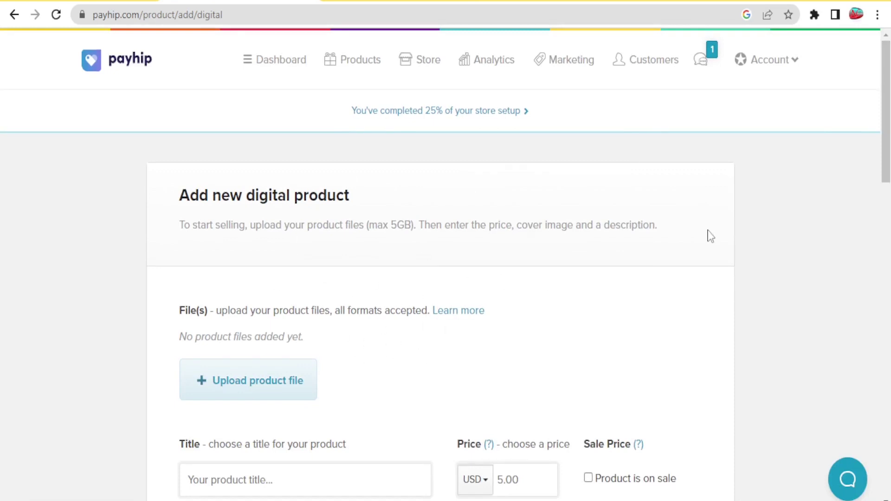
Step: Upload Software.jpg from the Downloads folder as the digital product's file
left_click_drag(888, 138, 881, 201)
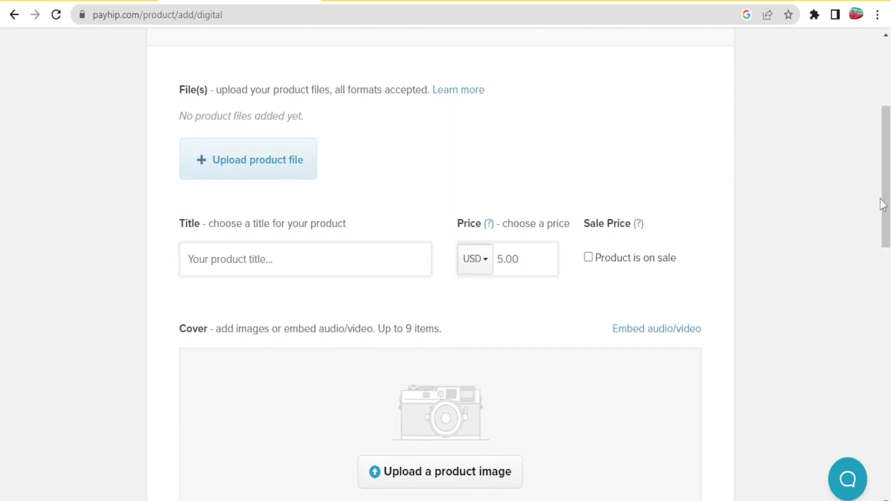
left_click(238, 168)
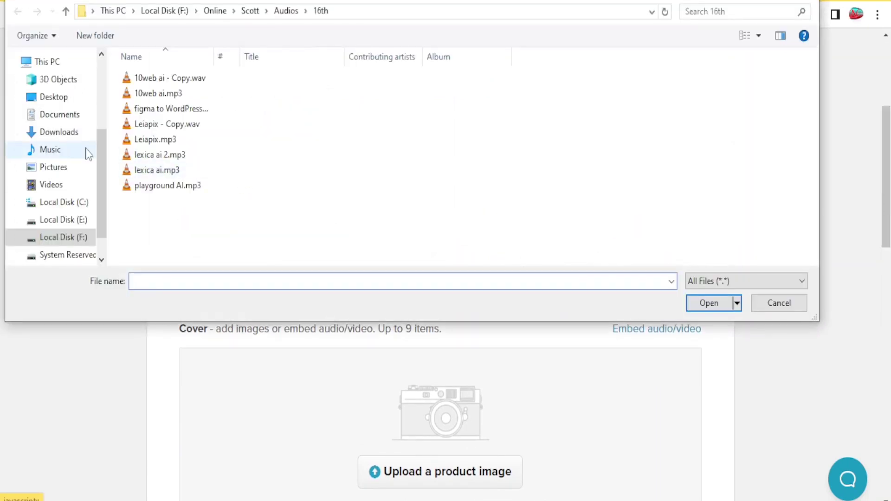
left_click(73, 133)
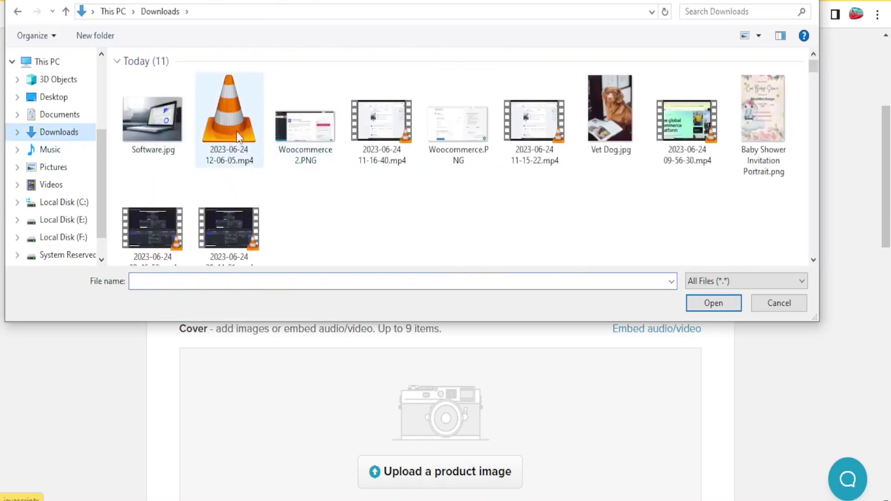
left_click(152, 133)
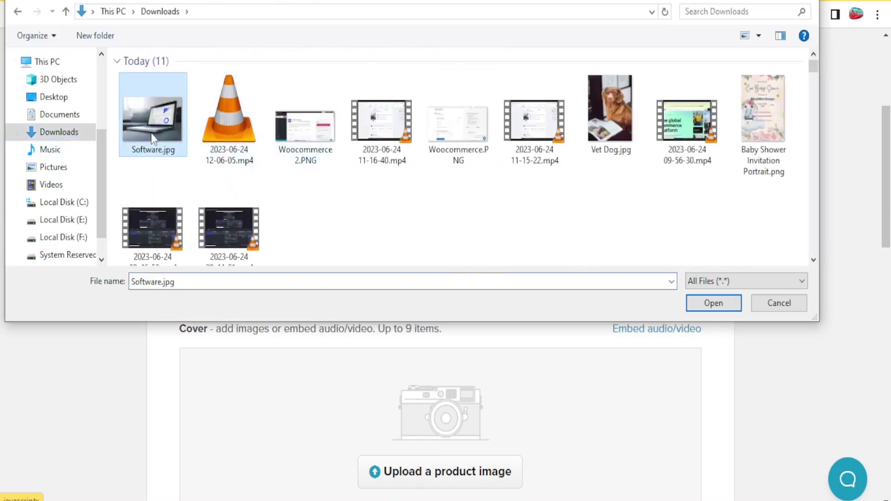
left_click(703, 310)
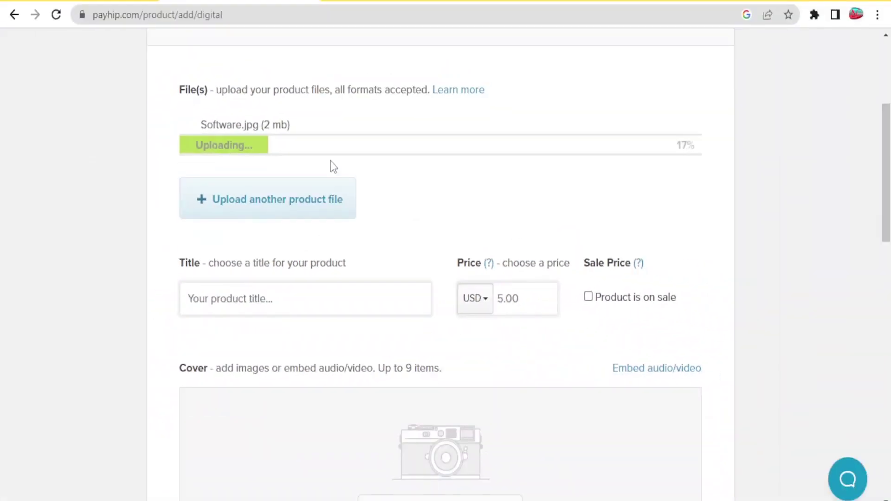
Step: Title the product NjoshNet Video Editor Pro and set its price to 5000.00 USD
left_click(263, 293)
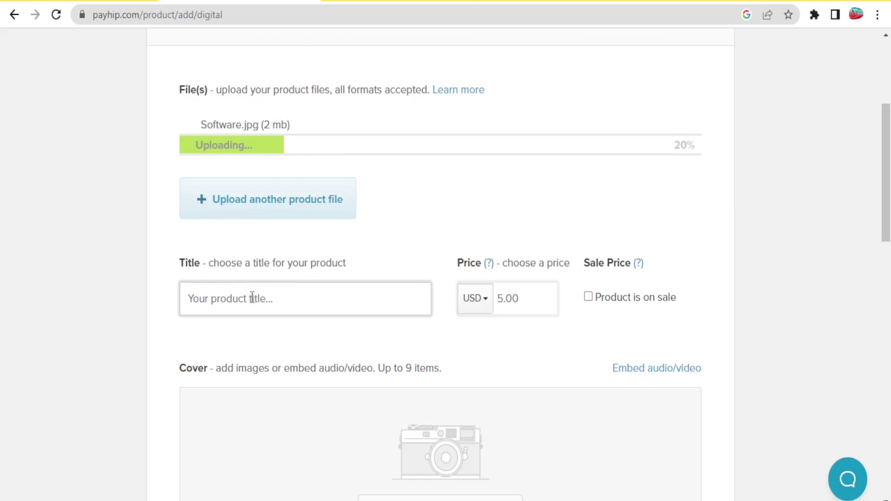
left_click(270, 297)
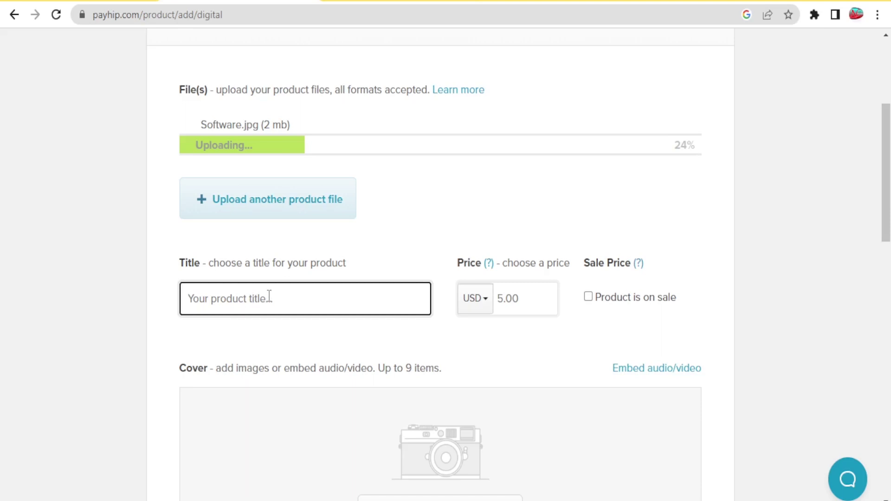
type("NjoshNet Video Editor Pro")
left_click(506, 294)
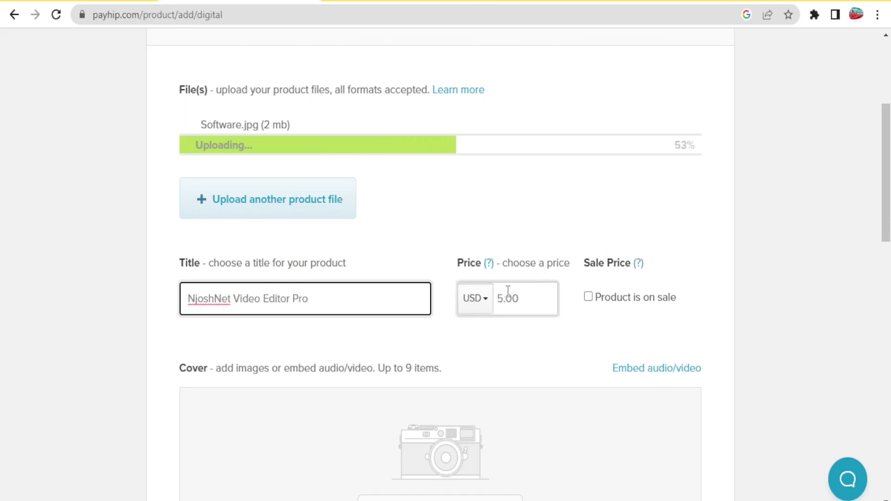
left_click(501, 298)
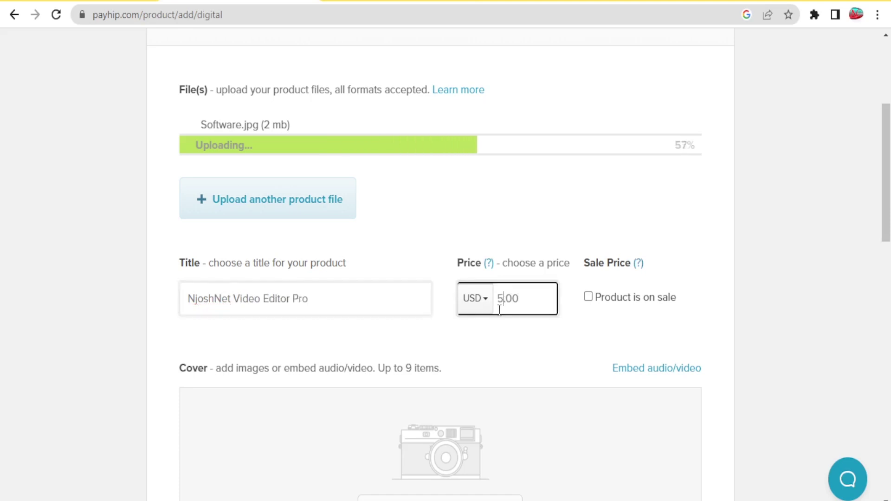
type("00")
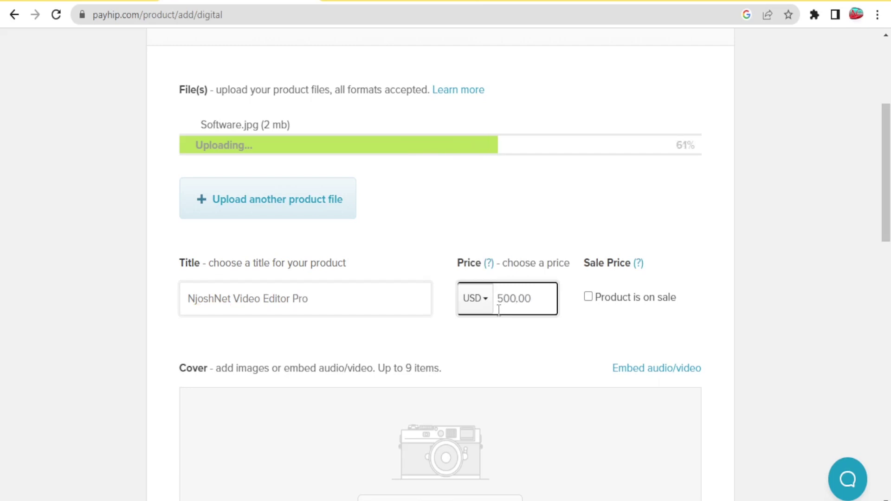
type("0")
Step: Upload Software.jpg from the Downloads folder as the product's cover image
scroll(589, 236, "down", 3)
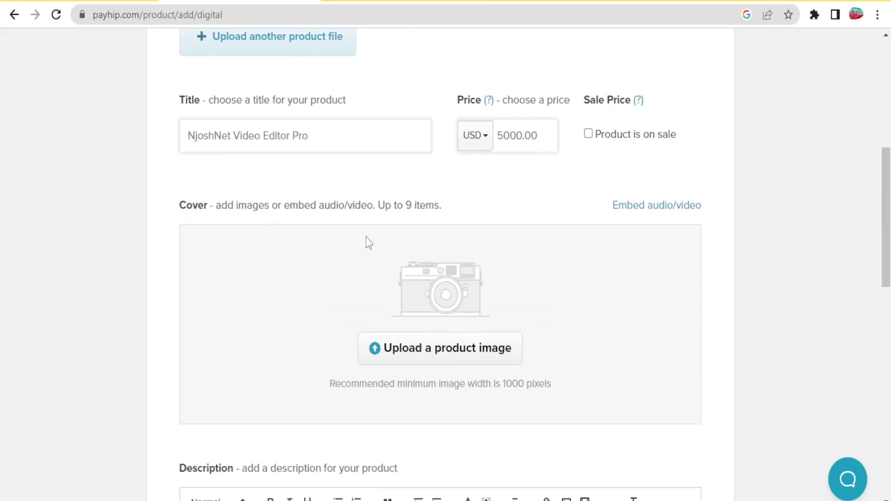
left_click(434, 353)
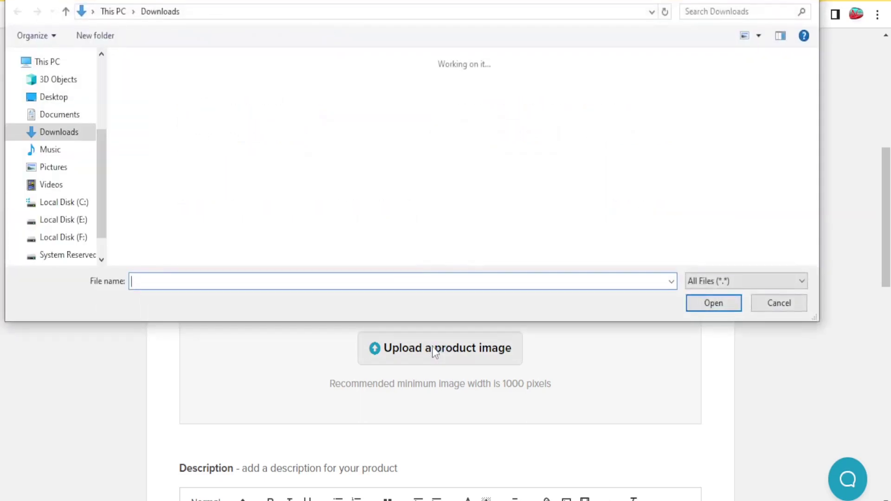
left_click(229, 122)
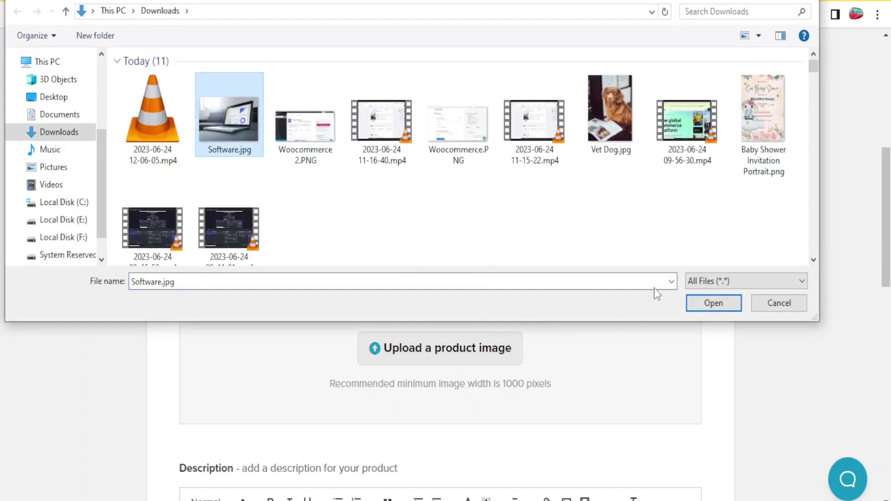
left_click(706, 303)
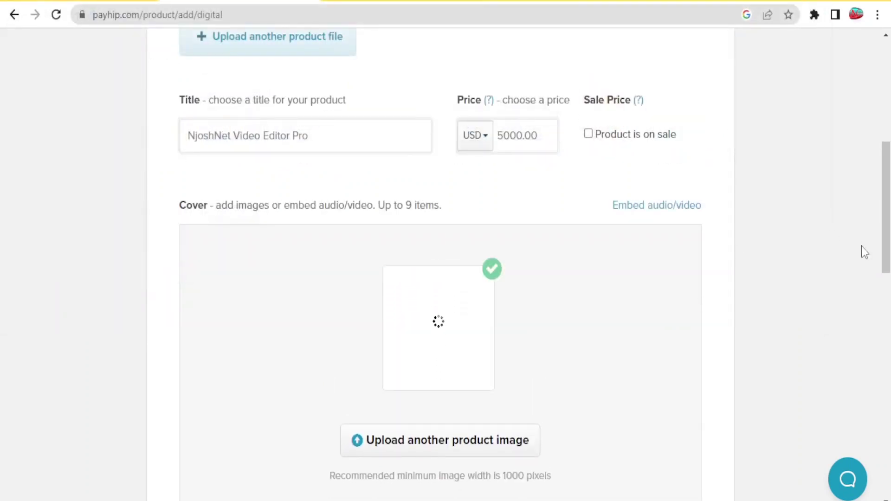
Step: Enter the product description "Video editing software that work with just a click"
scroll(864, 253, "up", 2)
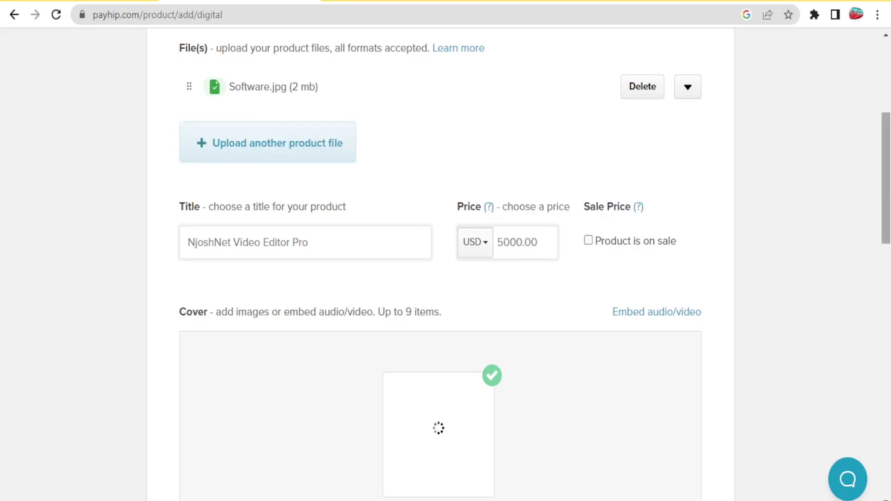
left_click_drag(888, 185, 887, 235)
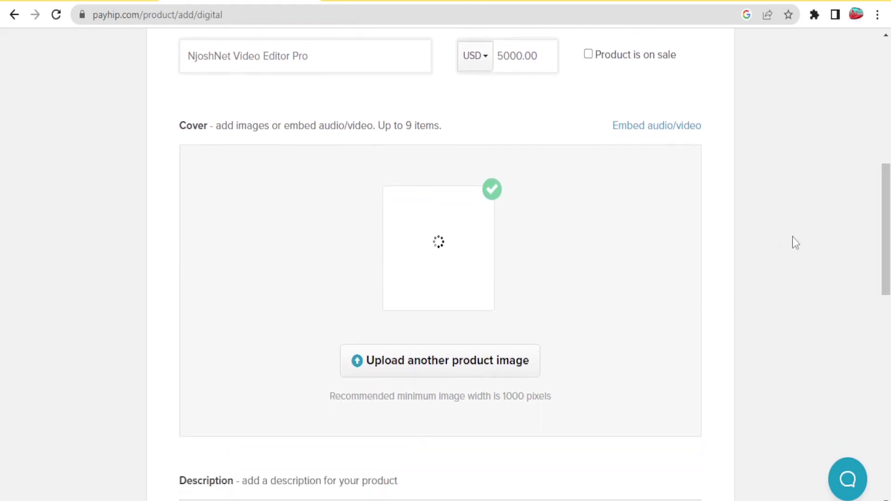
left_click_drag(885, 219, 887, 299)
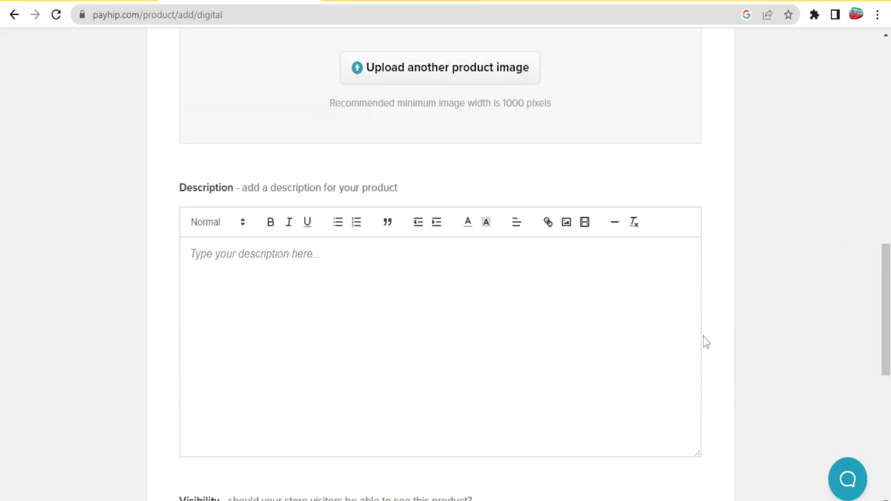
left_click(273, 277)
type("Video edititng software that work with just a click")
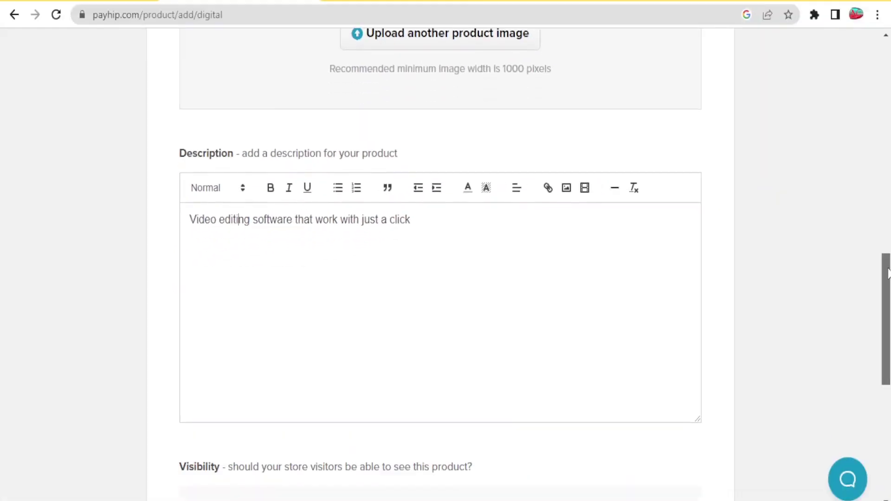
Step: Review the completed product form and add the product to the store
scroll(876, 338, "down", 5)
scroll(875, 338, "down", 2)
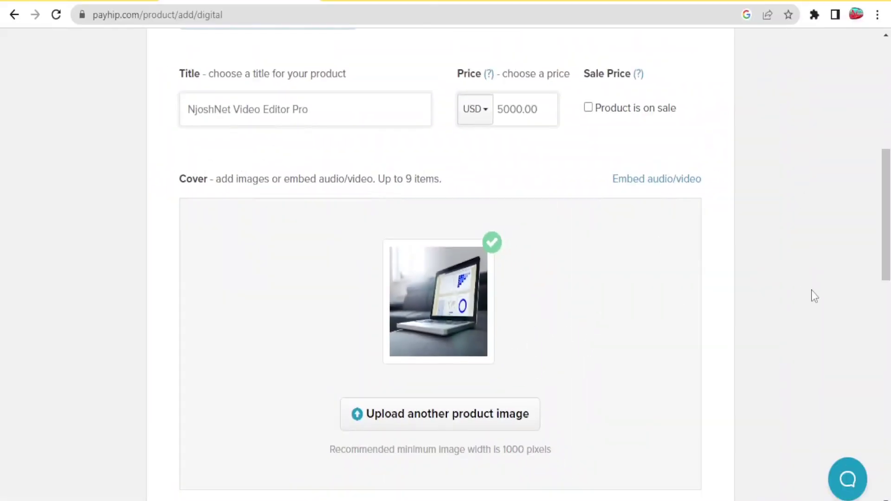
left_click_drag(887, 235, 888, 442)
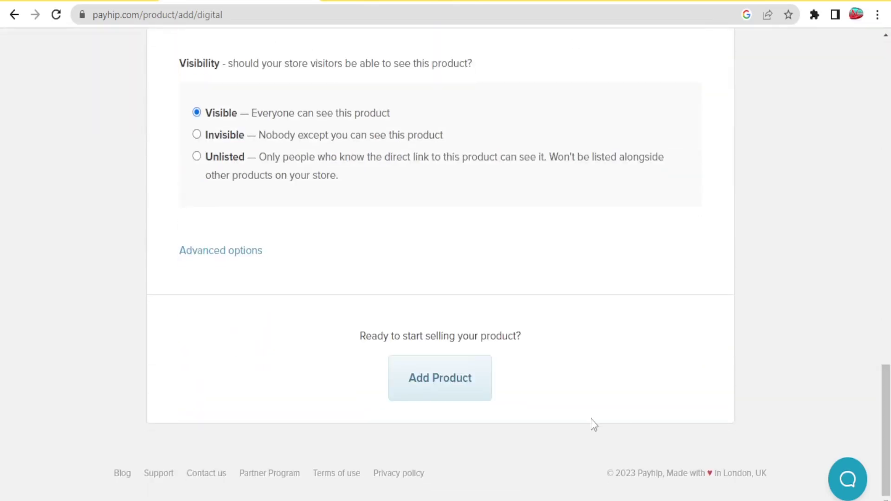
left_click(416, 378)
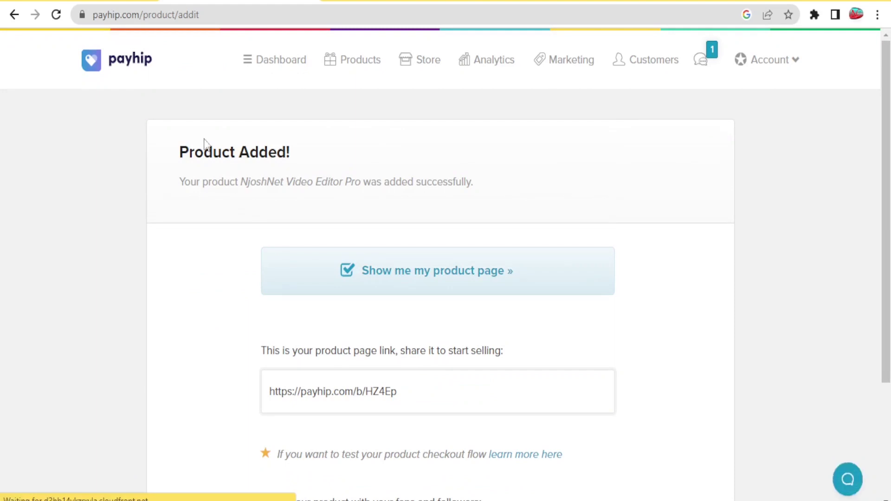
Step: Review the sharing options for the added product and select its product page link
left_click_drag(888, 204, 888, 315)
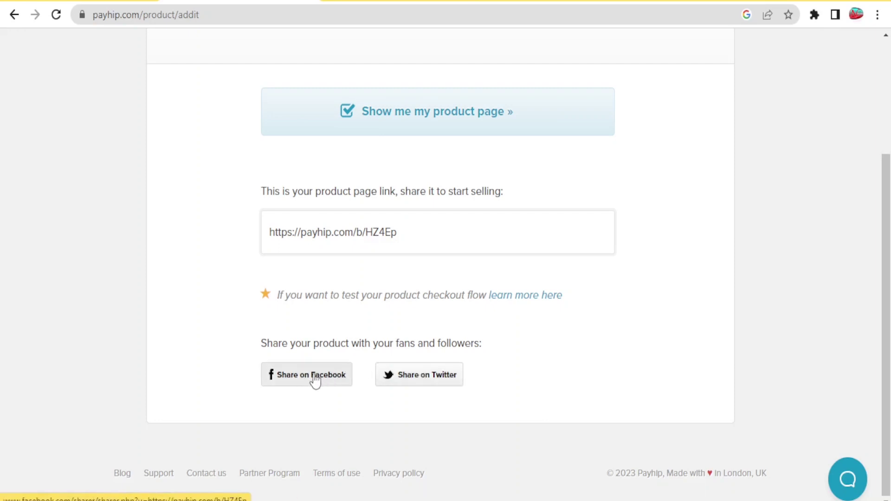
left_click(410, 225)
left_click_drag(416, 233, 256, 240)
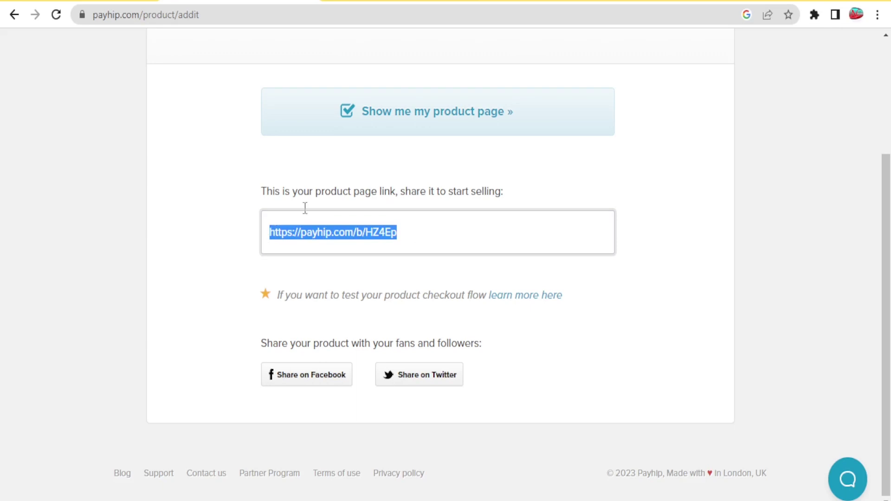
left_click_drag(884, 247, 887, 70)
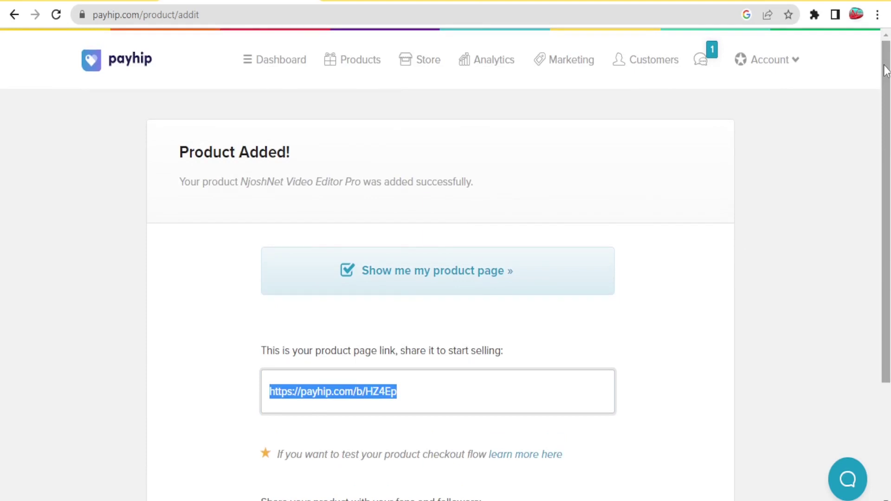
Step: Launch the store builder from the store page and look over the All Products page preview
left_click(418, 63)
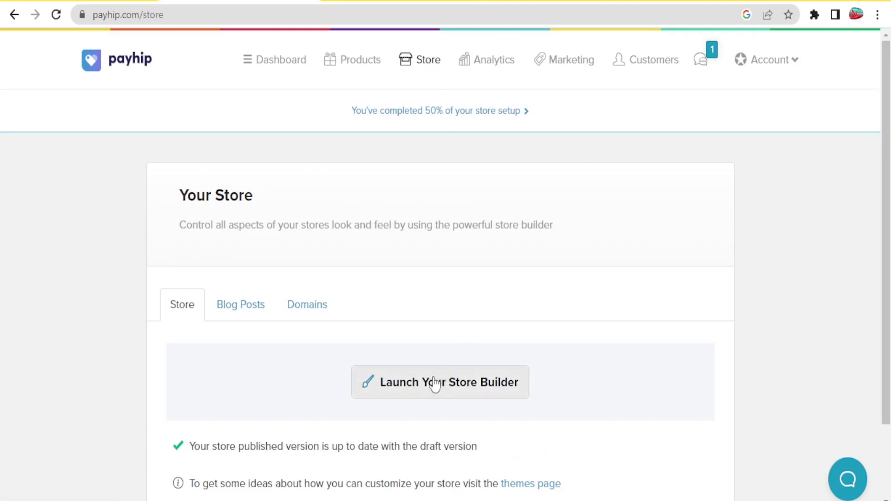
left_click(475, 389)
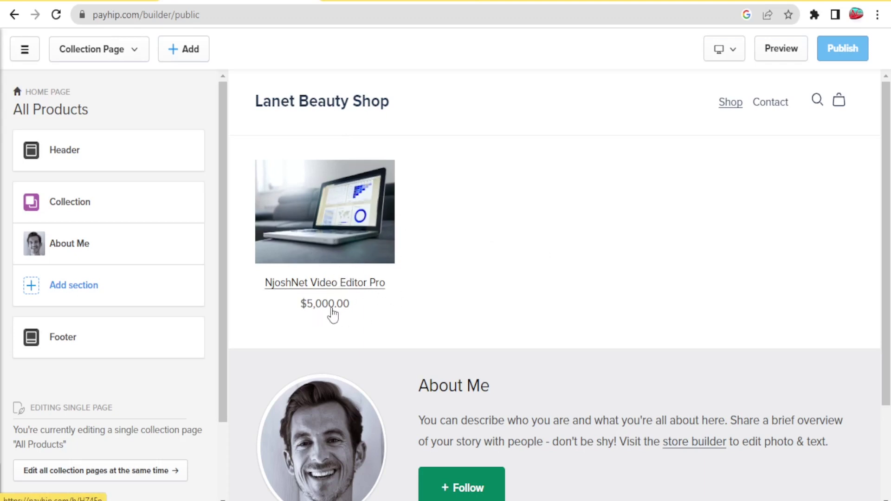
left_click_drag(885, 201, 886, 274)
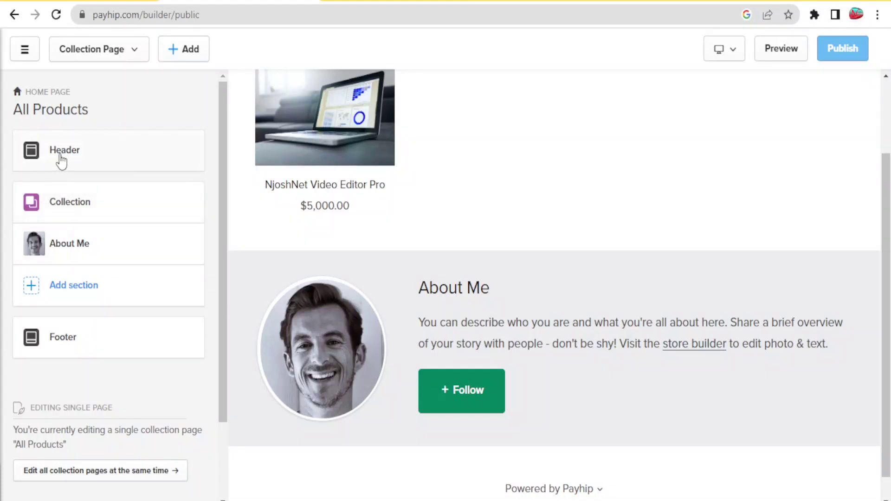
Step: Change the store title in the header's store logo settings to "Lanet Beauty Shop Ltd"
left_click(61, 160)
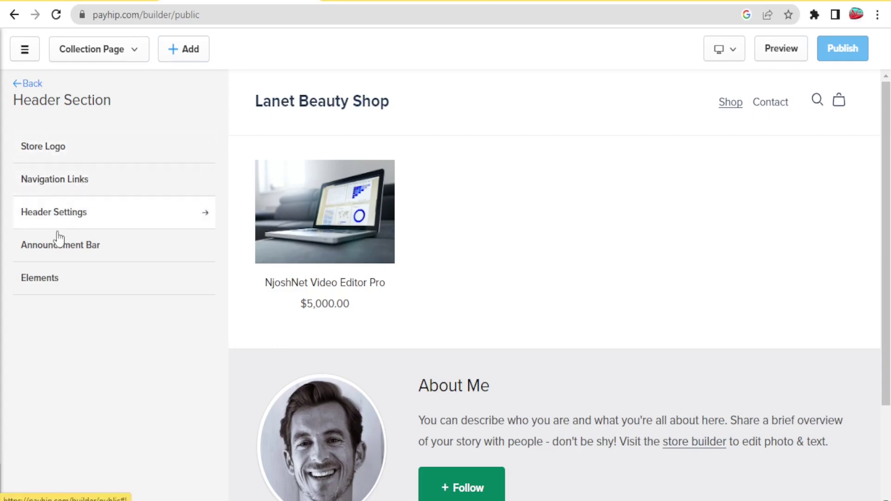
left_click(55, 153)
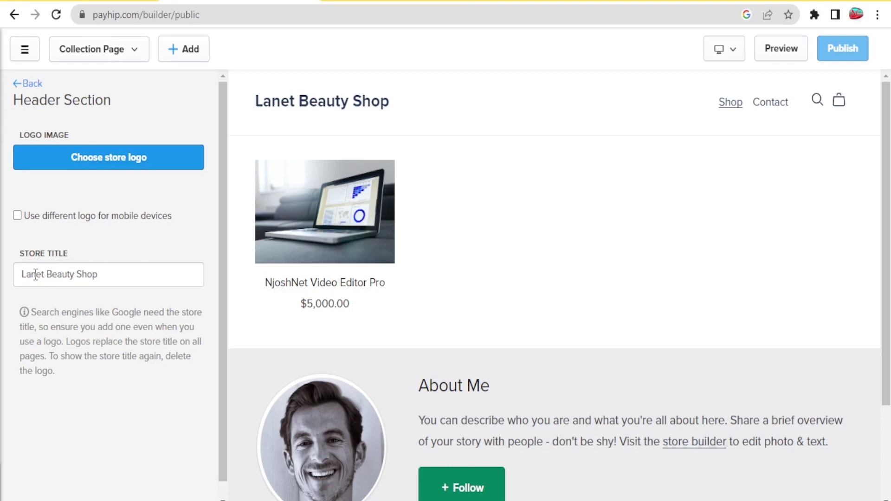
left_click(106, 274)
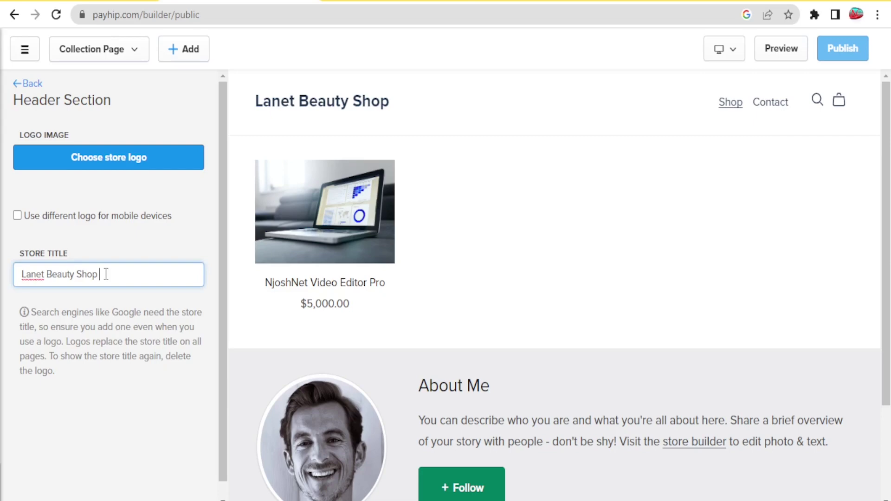
type("Ltd")
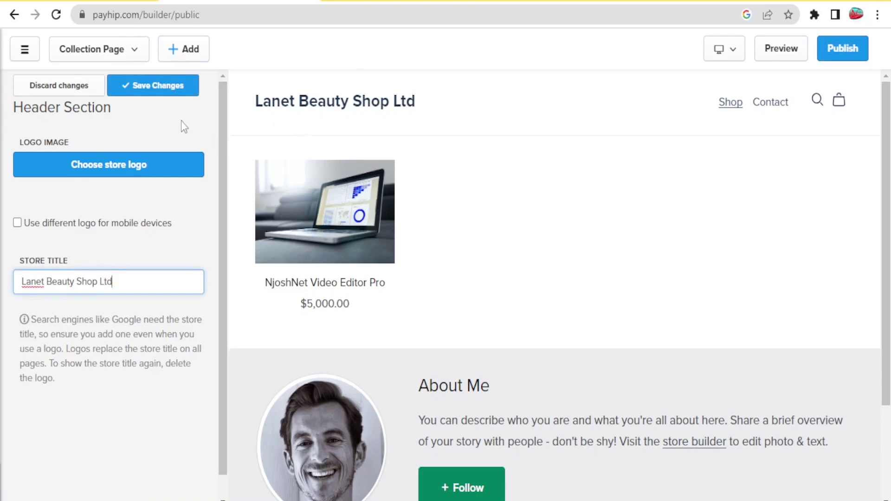
Step: Upload Vet Dog.jpg from the Downloads folder and use it as the store logo
left_click(113, 169)
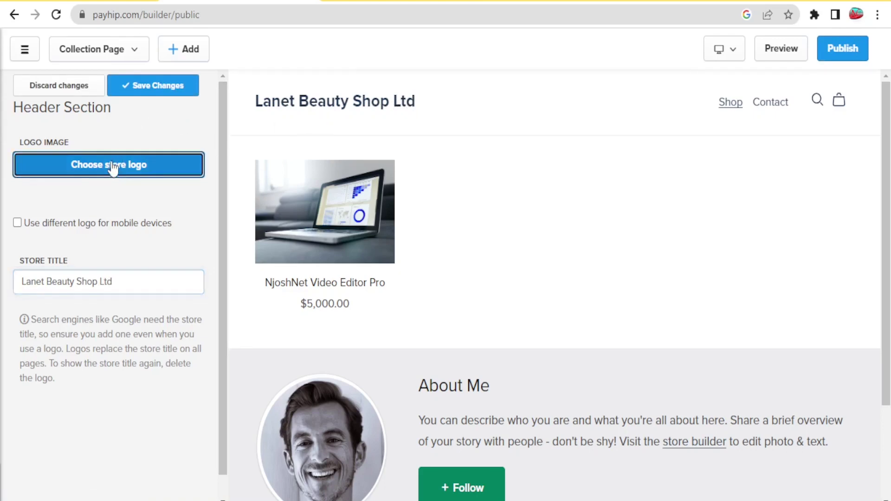
left_click(62, 149)
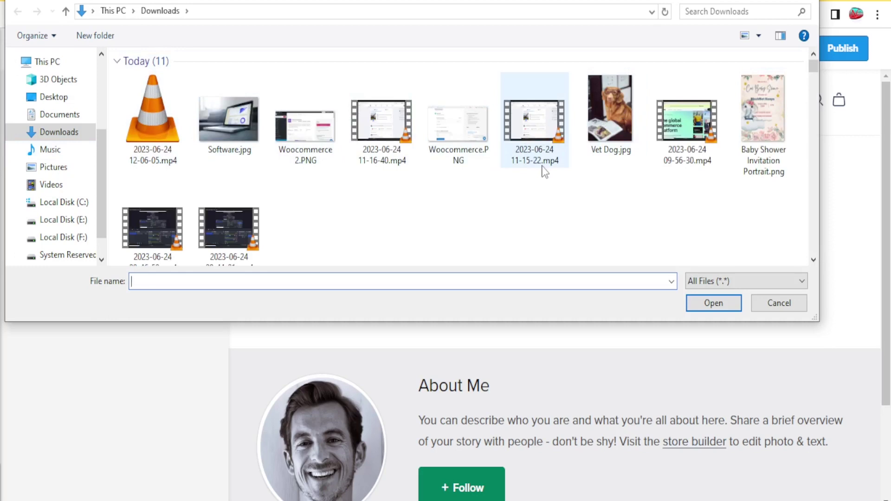
left_click(612, 110)
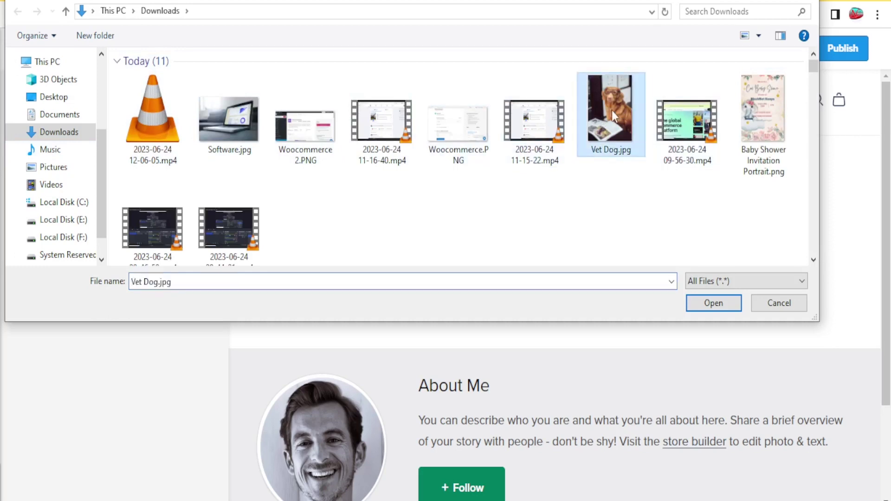
left_click(714, 303)
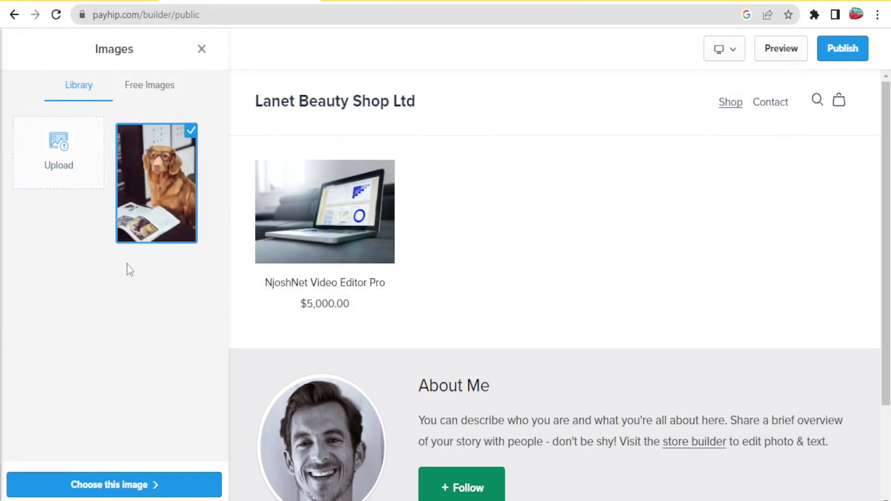
left_click(108, 484)
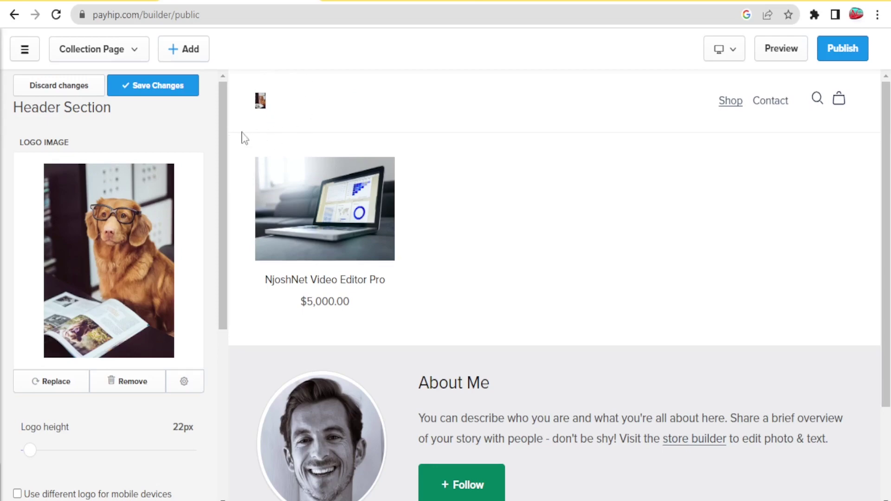
Step: Set the store logo height to 44px and save the header changes
left_click_drag(221, 284, 222, 329)
left_click_drag(30, 373, 57, 373)
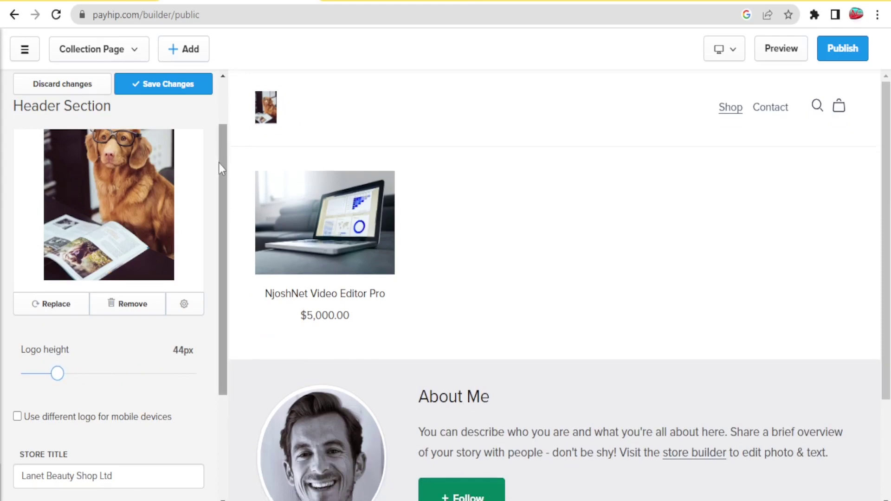
scroll(219, 163, "down", 3)
scroll(229, 195, "up", 5)
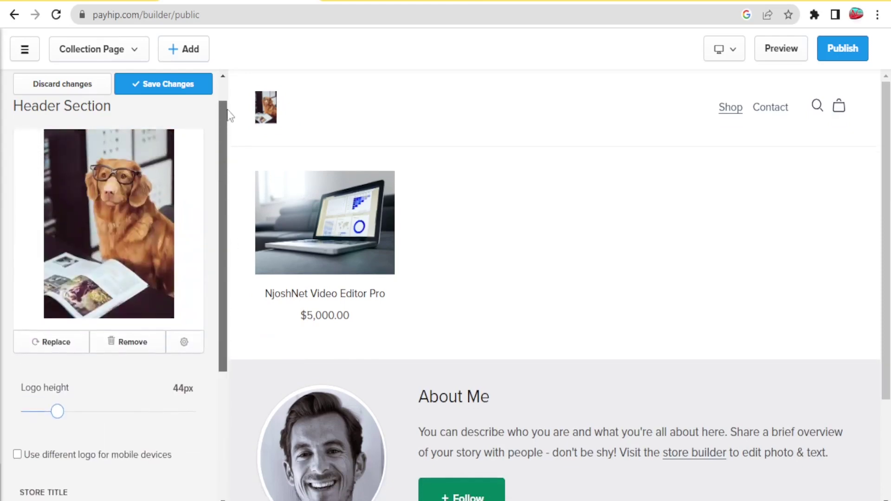
left_click(188, 88)
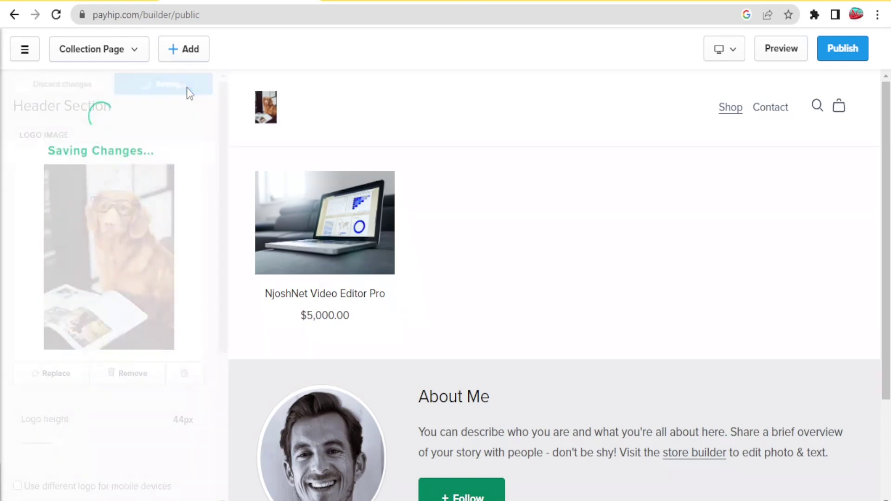
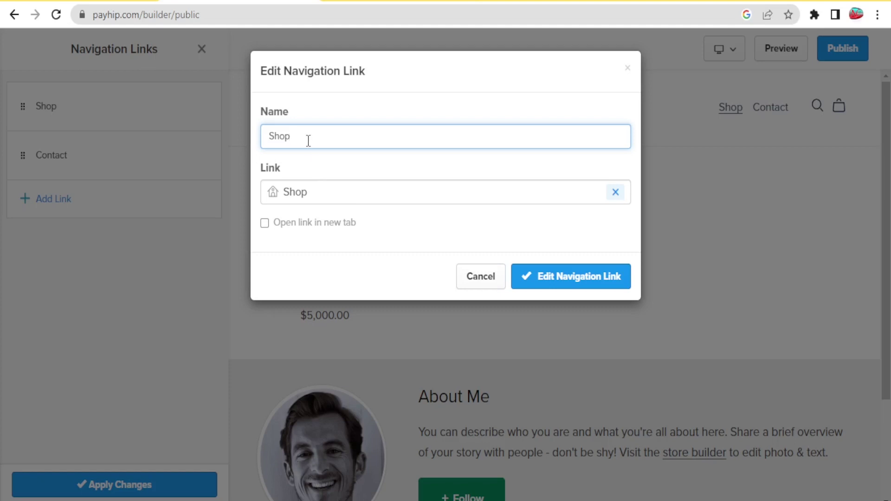
Step: Set the Shop navigation link to open in a new tab
left_click_drag(309, 140, 255, 137)
left_click(251, 135)
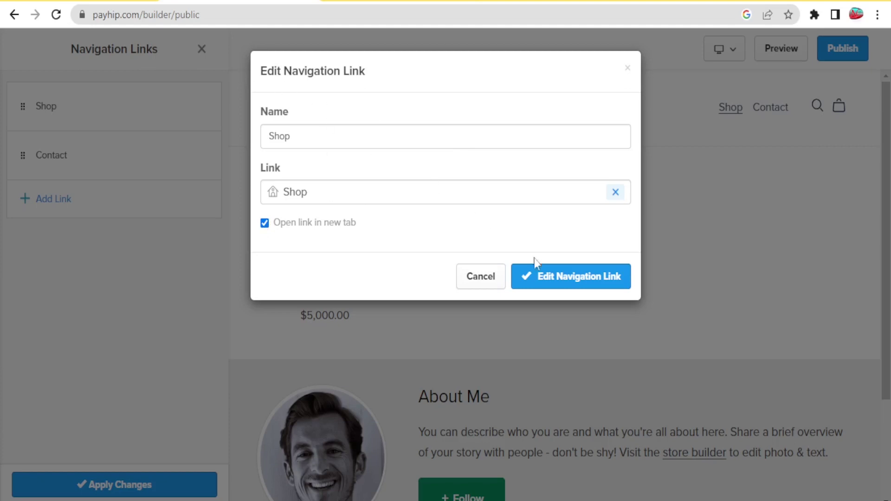
left_click(541, 277)
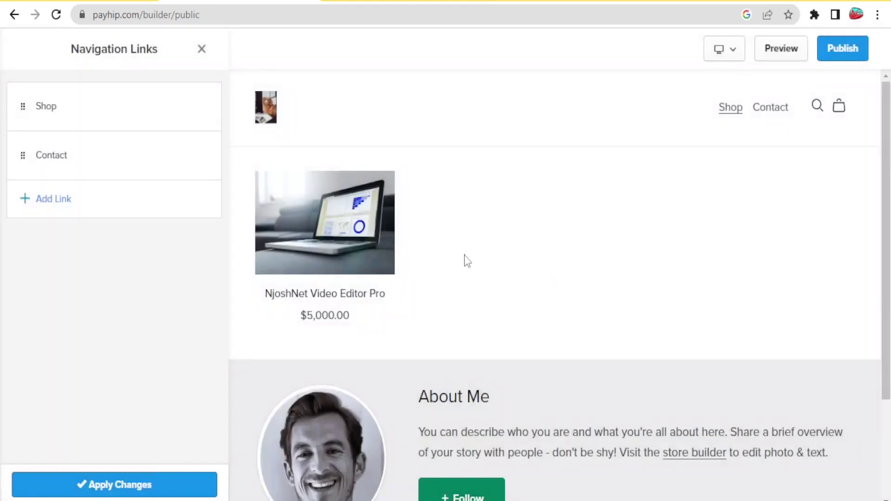
Step: Rename the Contact navigation link as "Call Us", set it to open in a new tab, and close the navigation links editor
mouse_move(107, 146)
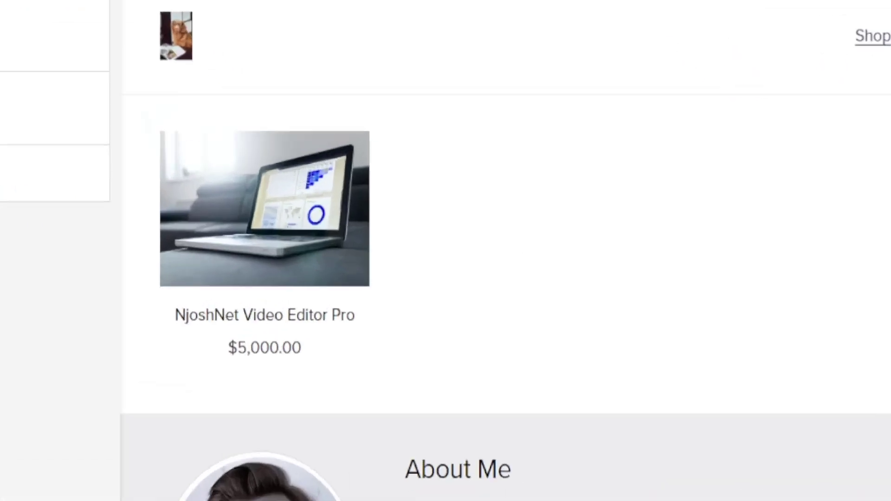
mouse_move(90, 162)
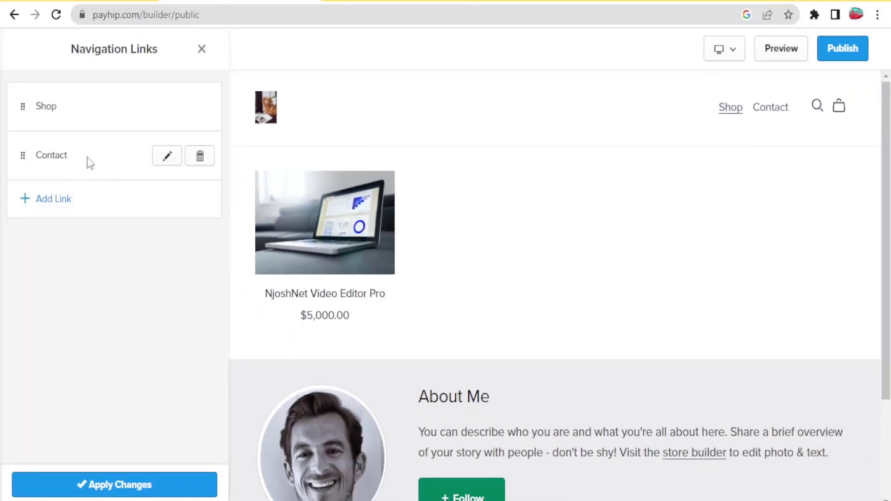
left_click(167, 157)
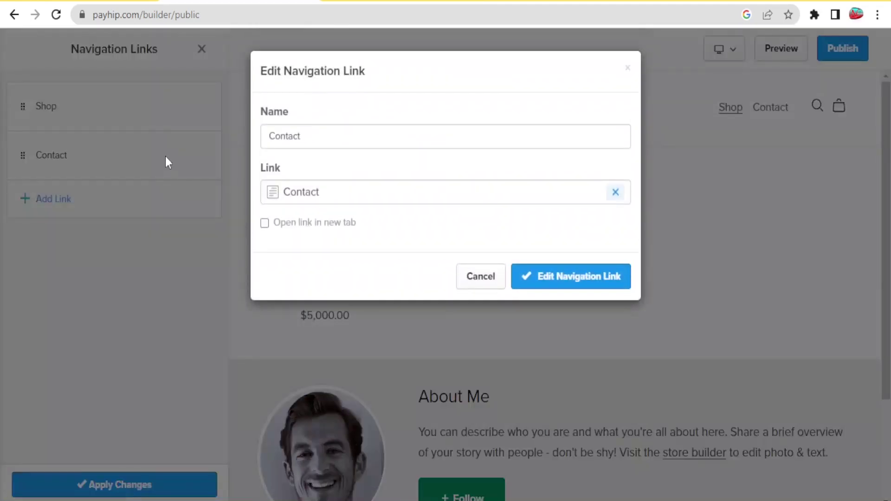
left_click(309, 137)
key("BackSpace")
key("BackSpace")
key("BackSpace")
key("BackSpace")
key("BackSpace")
key("BackSpace")
type("all Us")
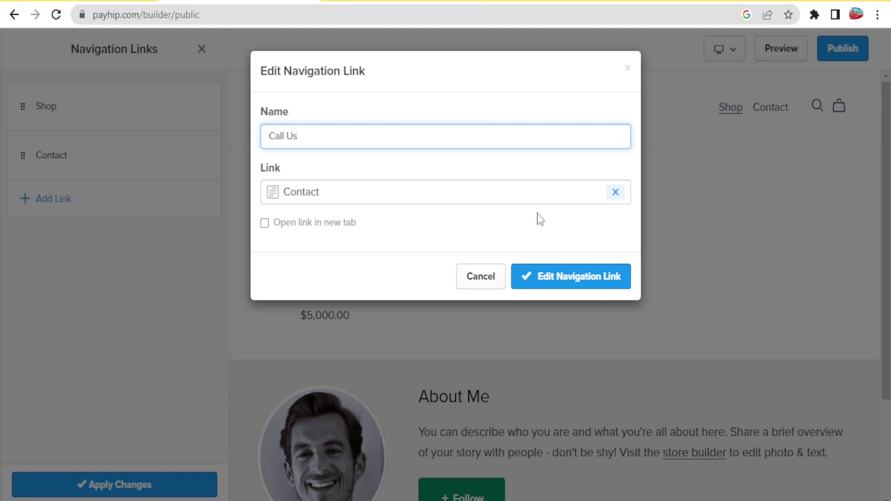
left_click(266, 228)
left_click(265, 225)
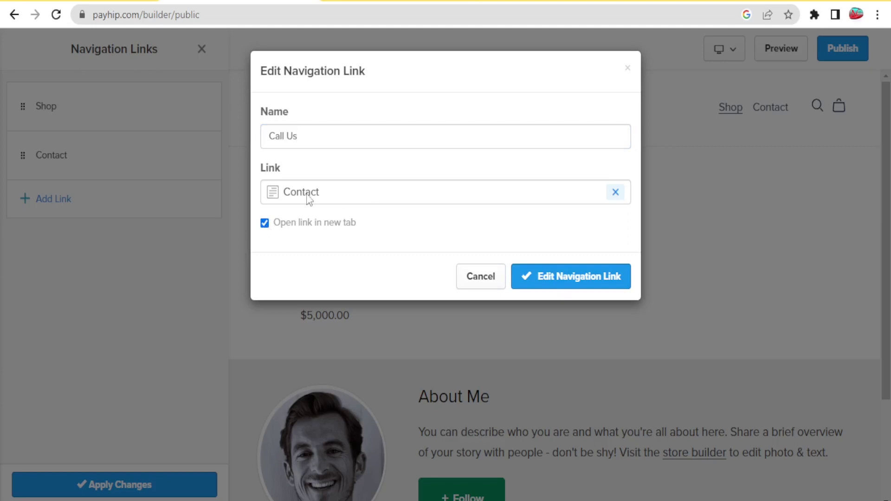
left_click(551, 281)
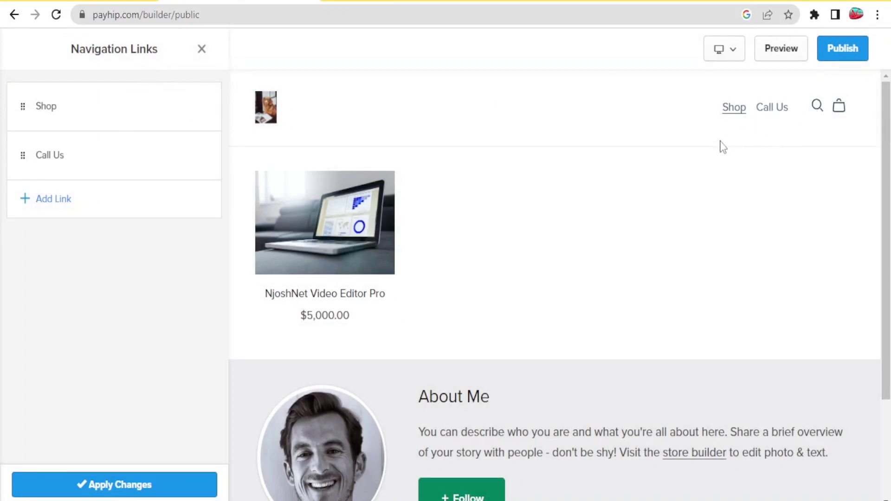
left_click(201, 49)
Step: Enable the header's announcement bar and set its text to "GET YOUR DISCOUNT HERE"
left_click(20, 88)
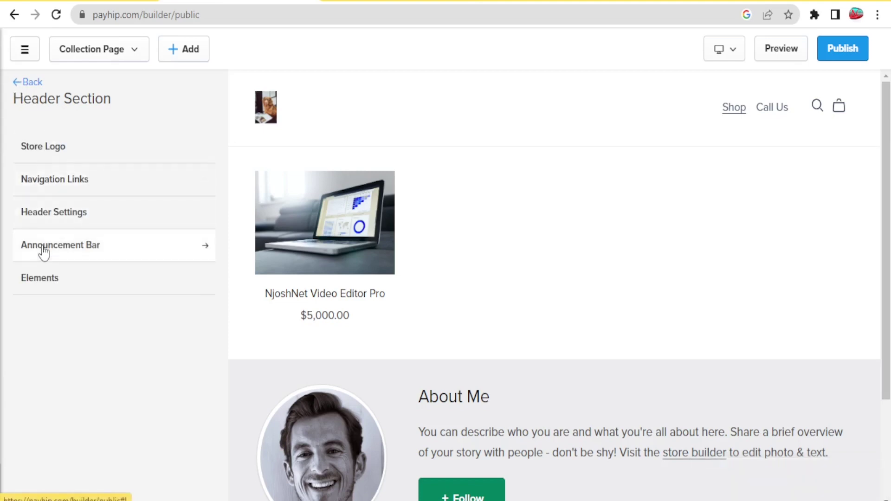
left_click(77, 245)
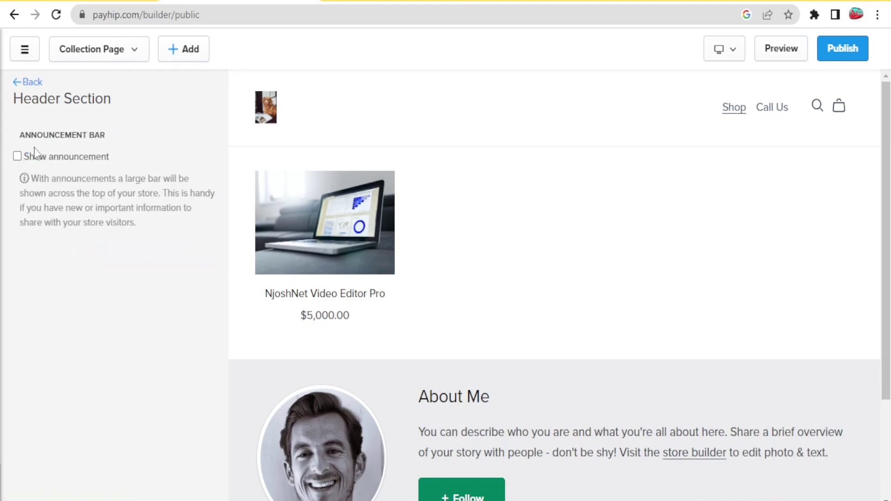
left_click(17, 156)
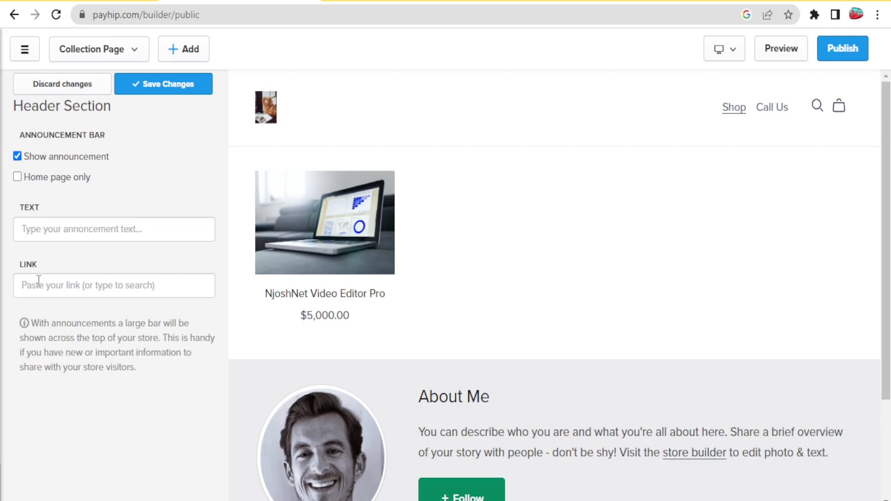
left_click(31, 227)
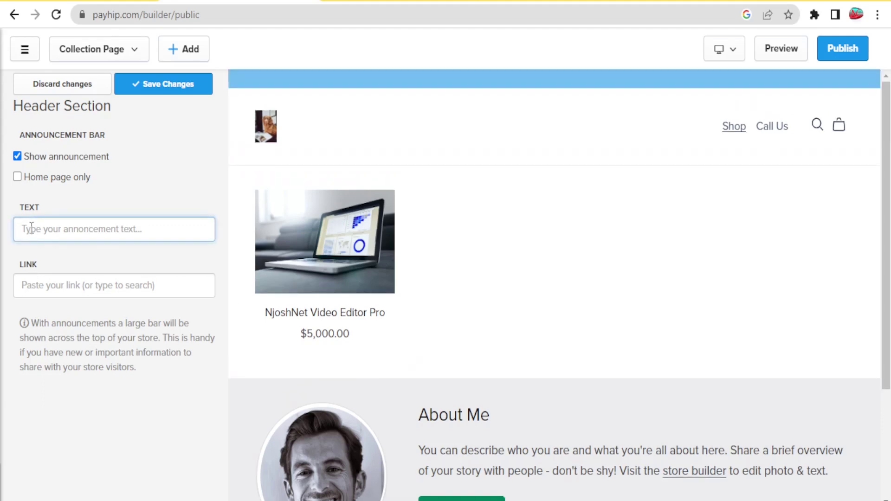
type("G")
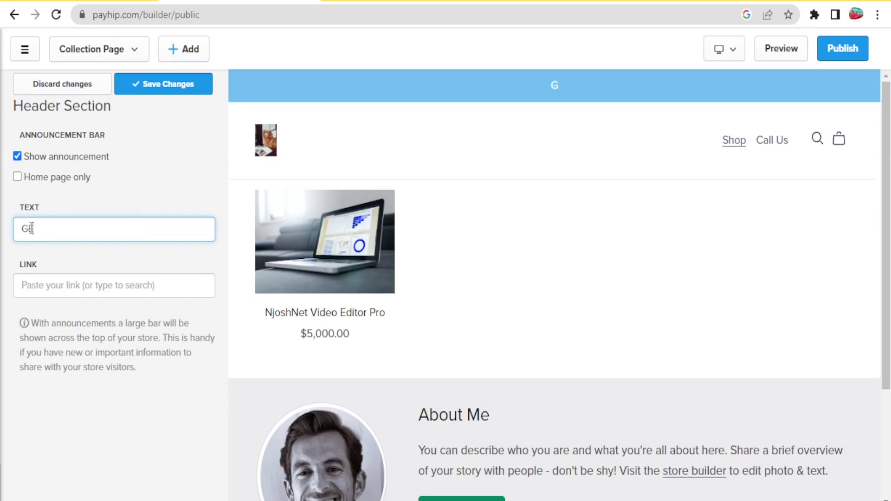
type("ET YOUR DISCOUNT HERE")
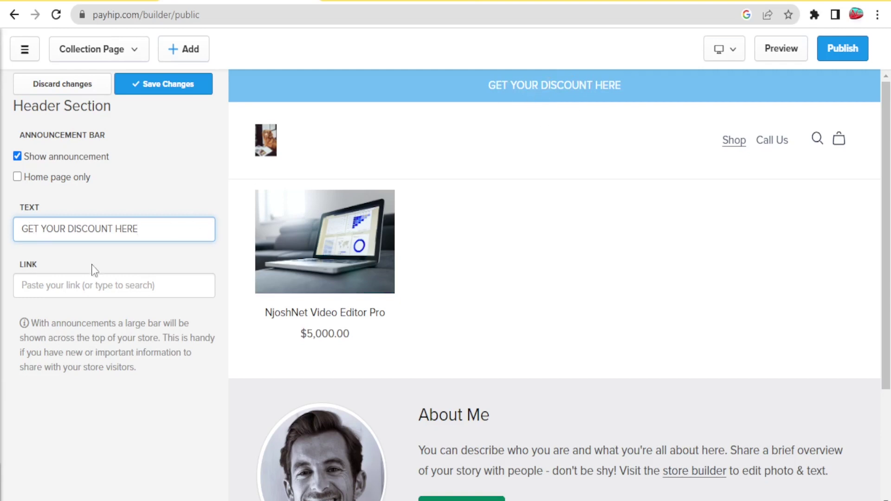
Step: Link the announcement bar to the NjoshNet Video Editor Pro product and save the header changes
left_click(69, 284)
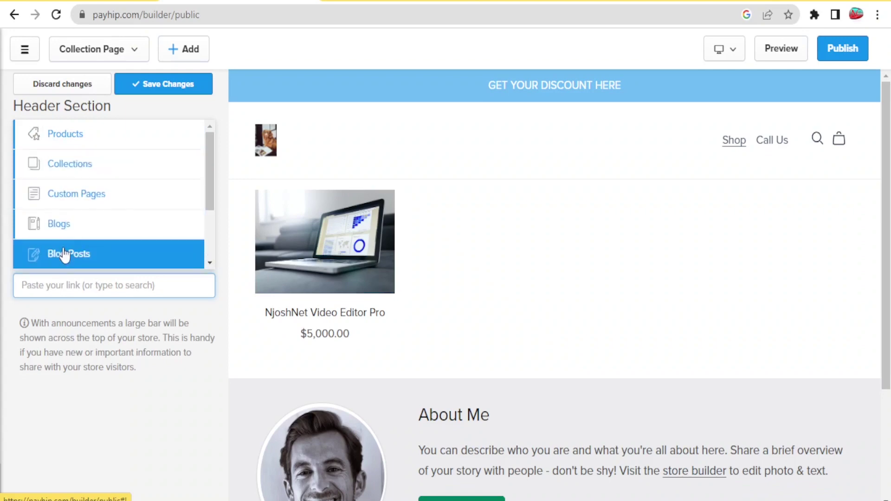
left_click(72, 140)
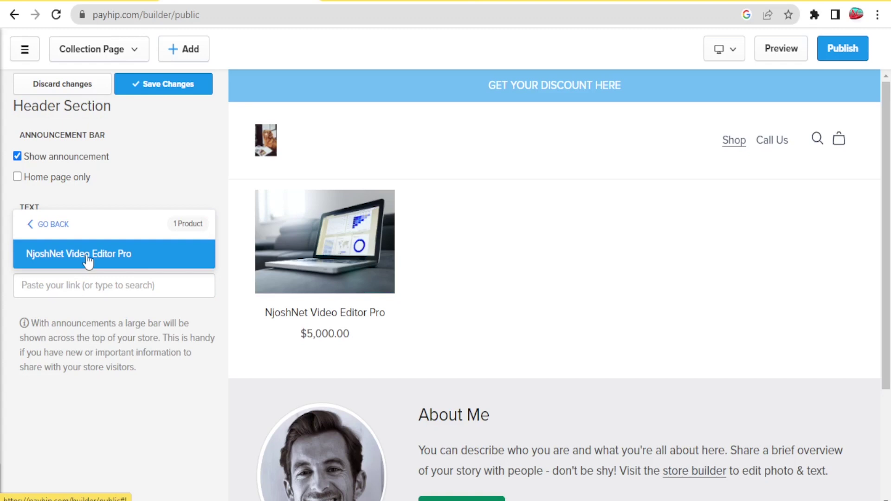
left_click(102, 260)
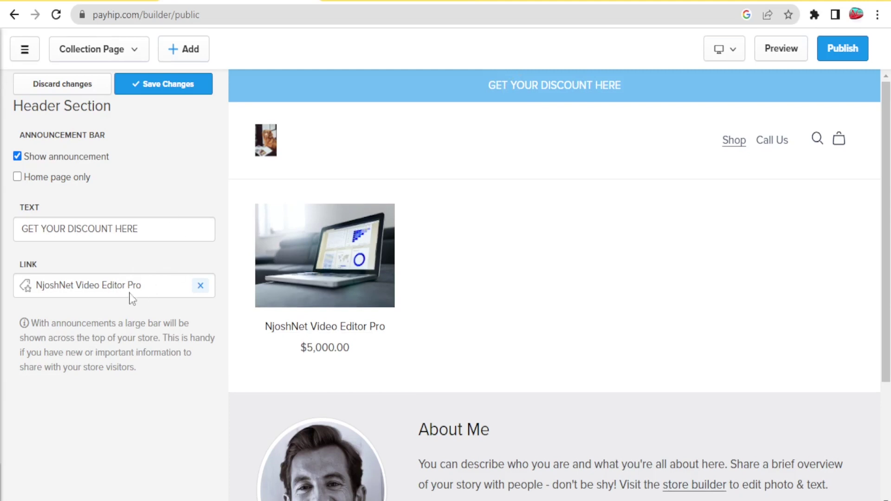
left_click(180, 92)
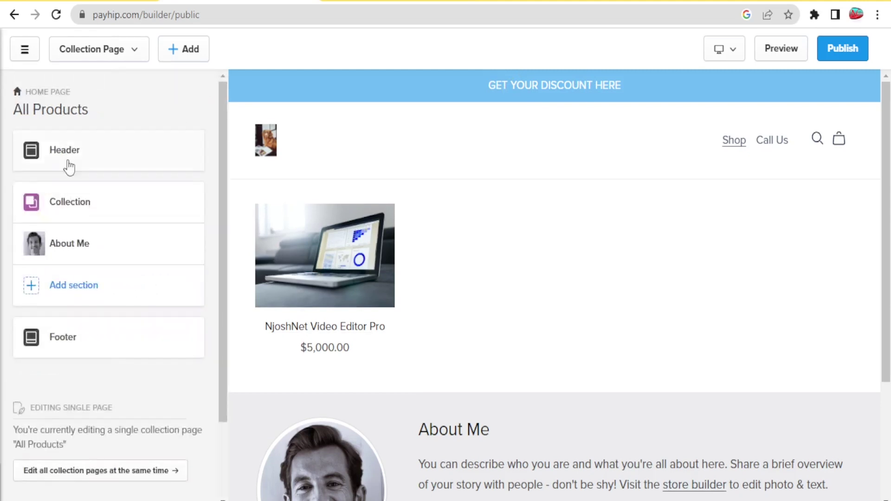
Step: Open the Collection section settings and review the available aspect ratio options
left_click(70, 213)
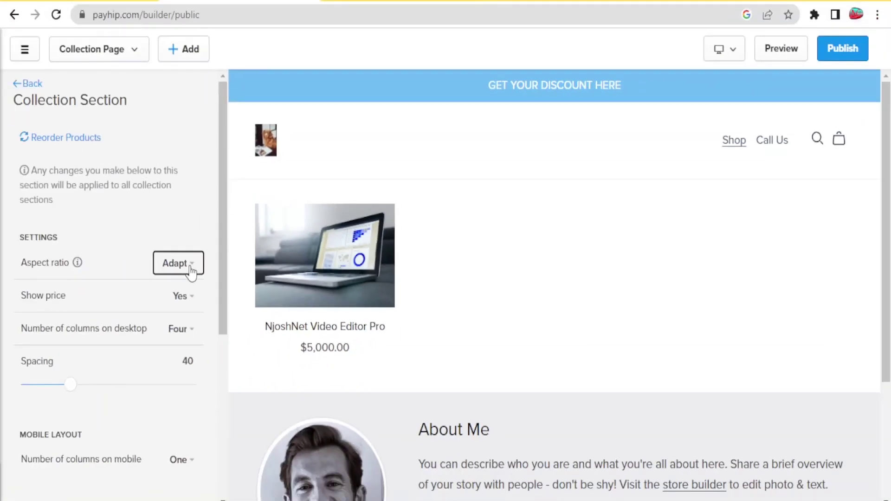
left_click(191, 273)
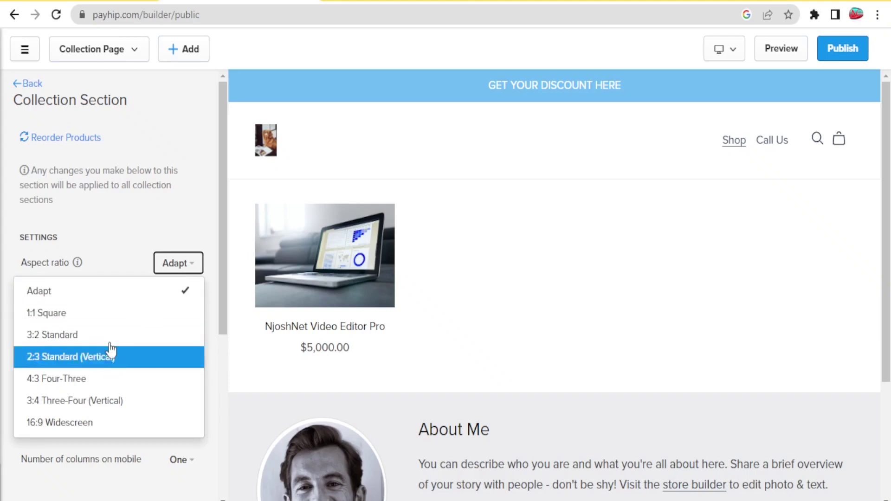
left_click(143, 225)
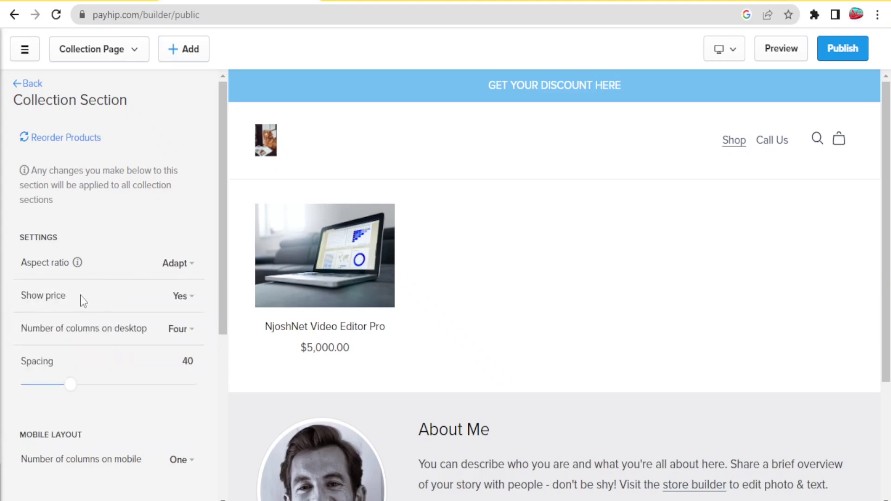
Step: Try hiding the product price in the Collection section by setting Show price to No, and set it back to Yes
left_click(191, 300)
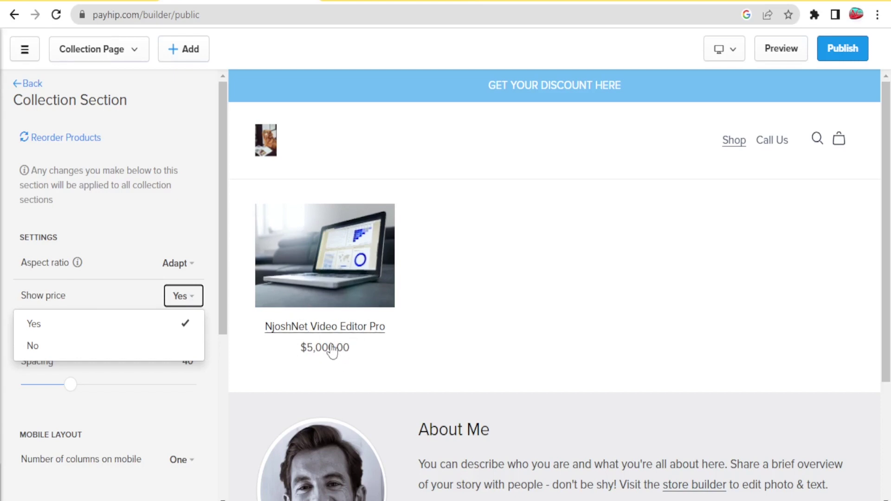
left_click(79, 352)
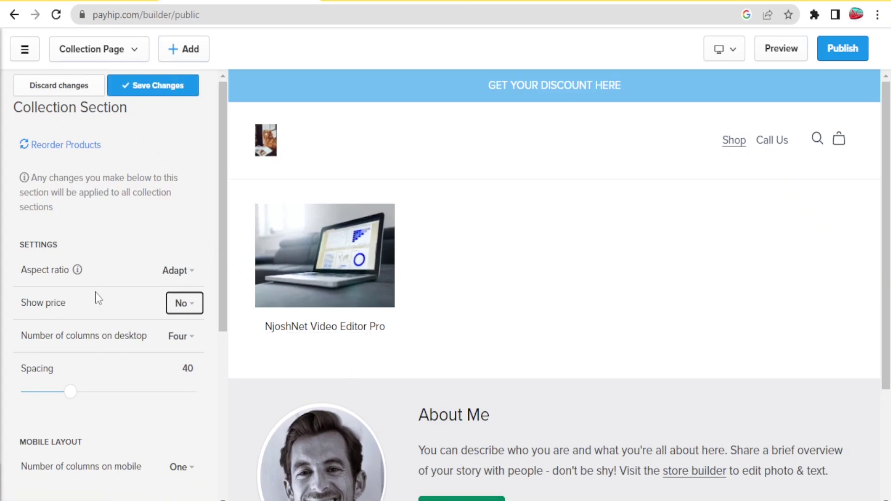
left_click(197, 306)
left_click(150, 338)
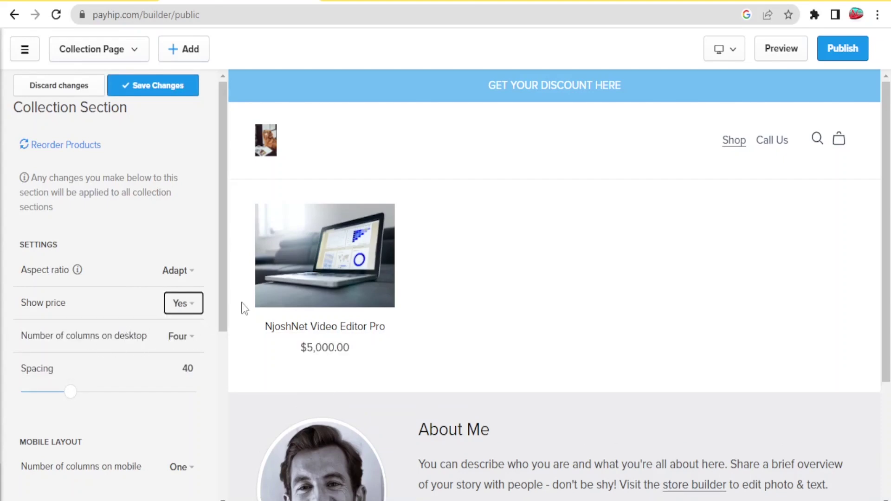
Step: Try a two-column desktop layout for the collection and set the number of columns back to Four
left_click(192, 343)
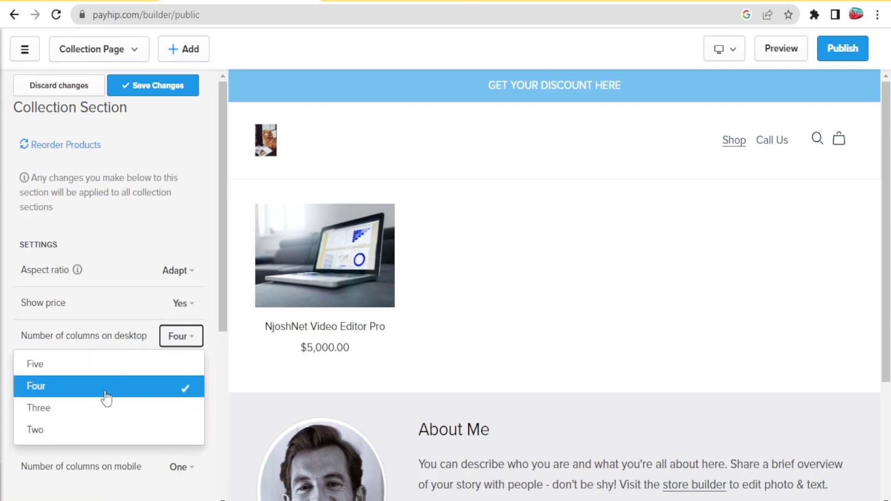
left_click(94, 430)
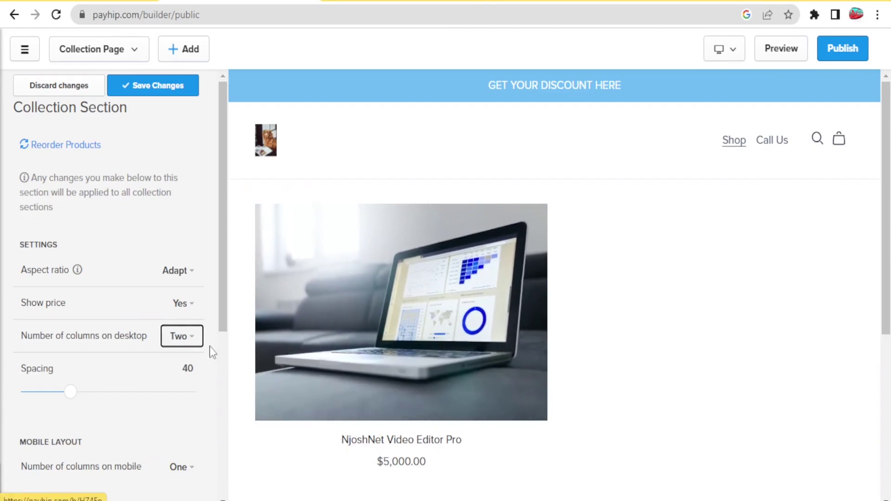
left_click(191, 336)
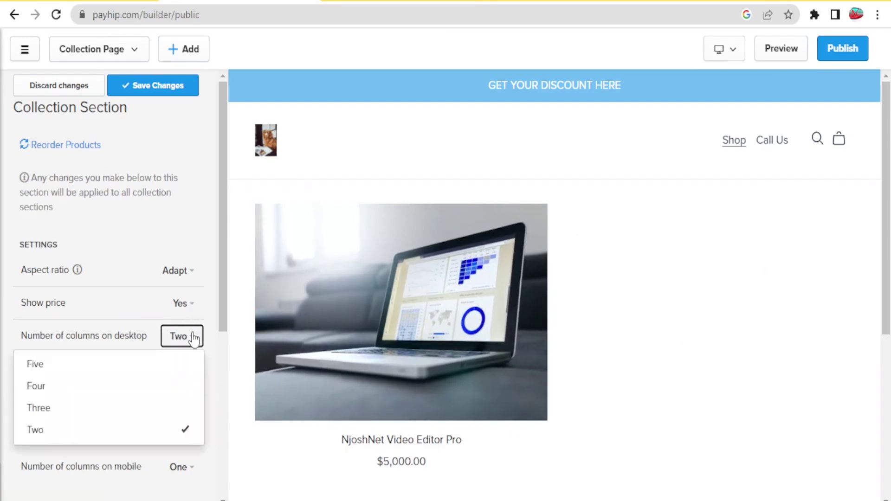
left_click(78, 386)
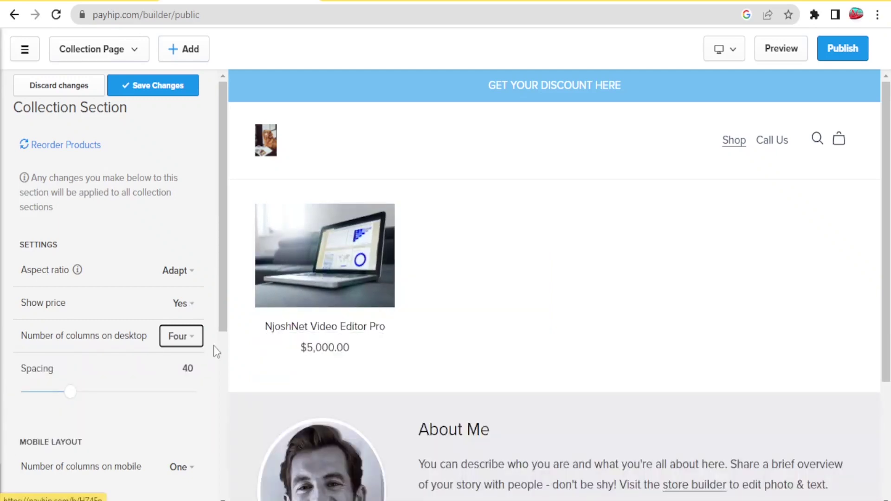
Step: Set the collection's spacing to 68, save the change and return to the page's section list
left_click_drag(69, 392, 99, 392)
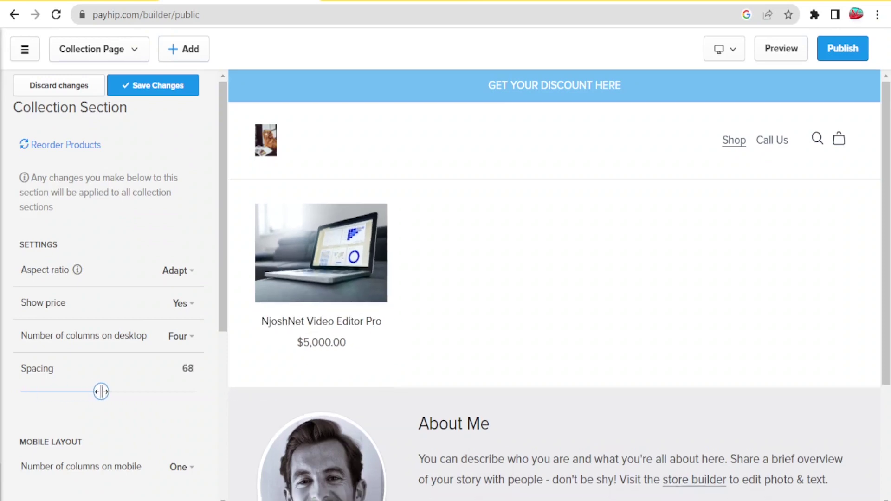
left_click(35, 84)
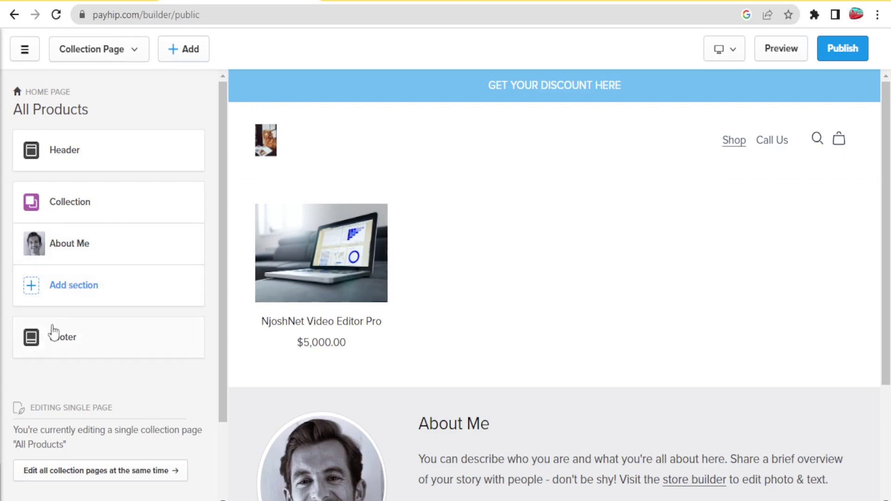
Step: Open the Footer section and review its format and color scheme settings
left_click(51, 345)
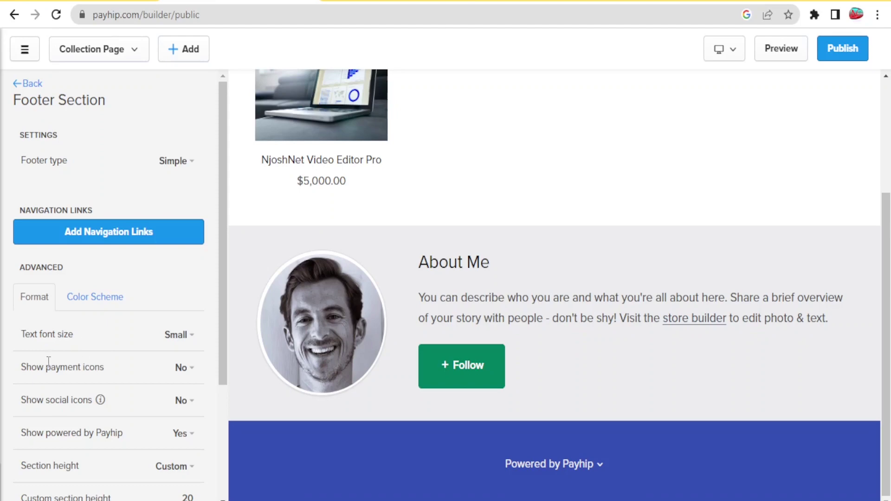
left_click(97, 299)
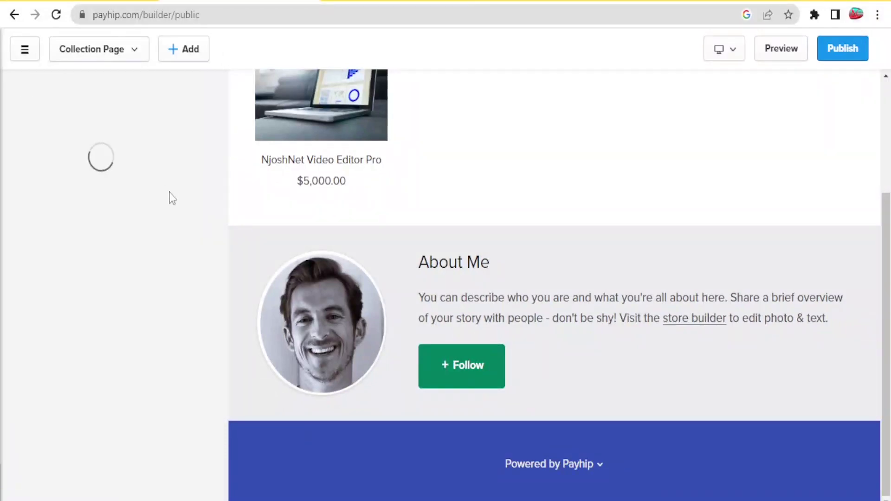
Step: Preview the draft storefront and look over the whole page from the announcement bar to the footer
left_click(782, 52)
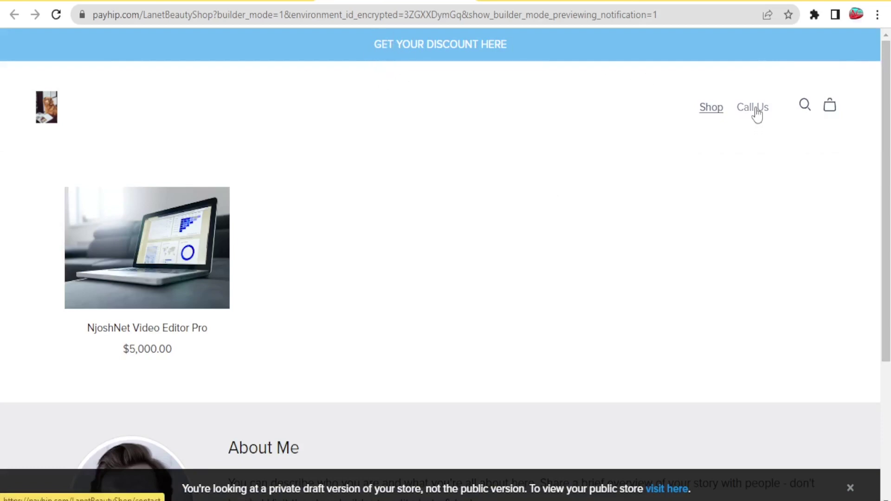
scroll(622, 120, "down", 2)
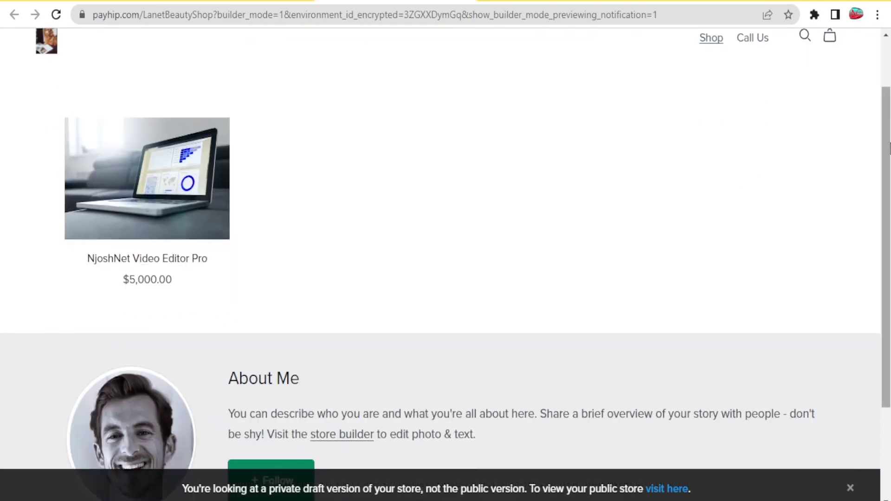
scroll(559, 362, "down", 3)
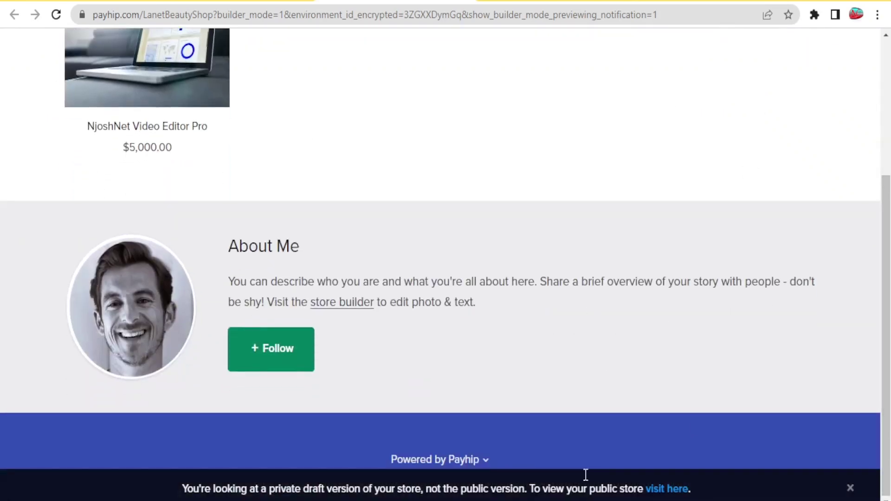
scroll(887, 281, "up", 5)
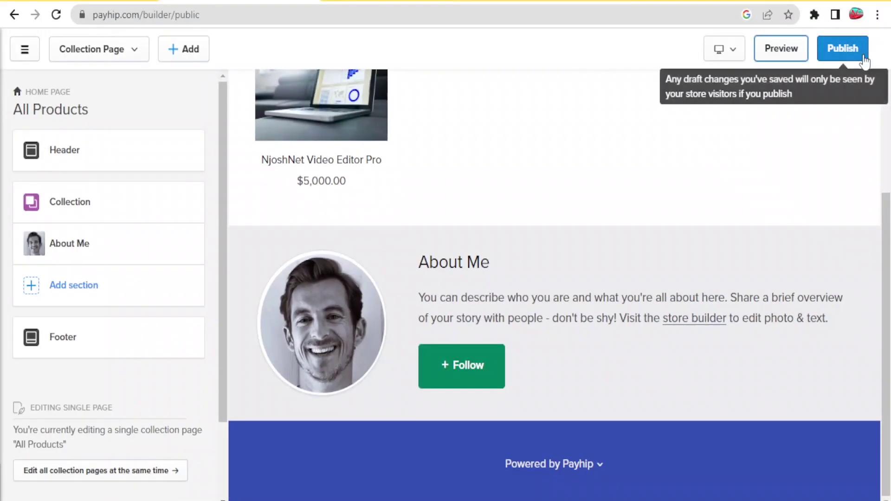
Step: Publish the saved storefront changes and open the live store
left_click(844, 47)
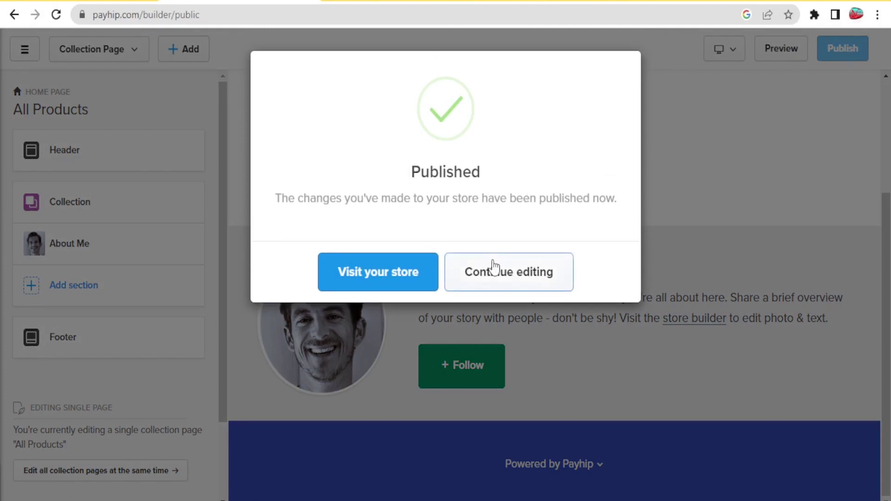
left_click(394, 282)
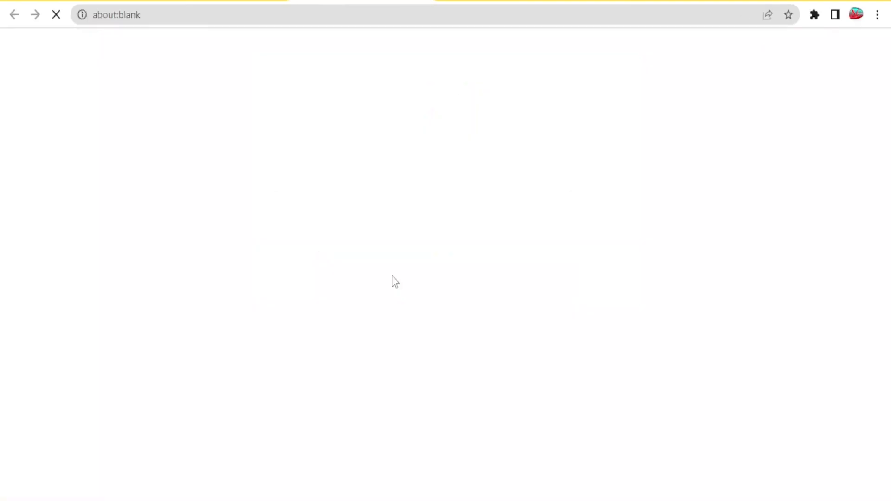